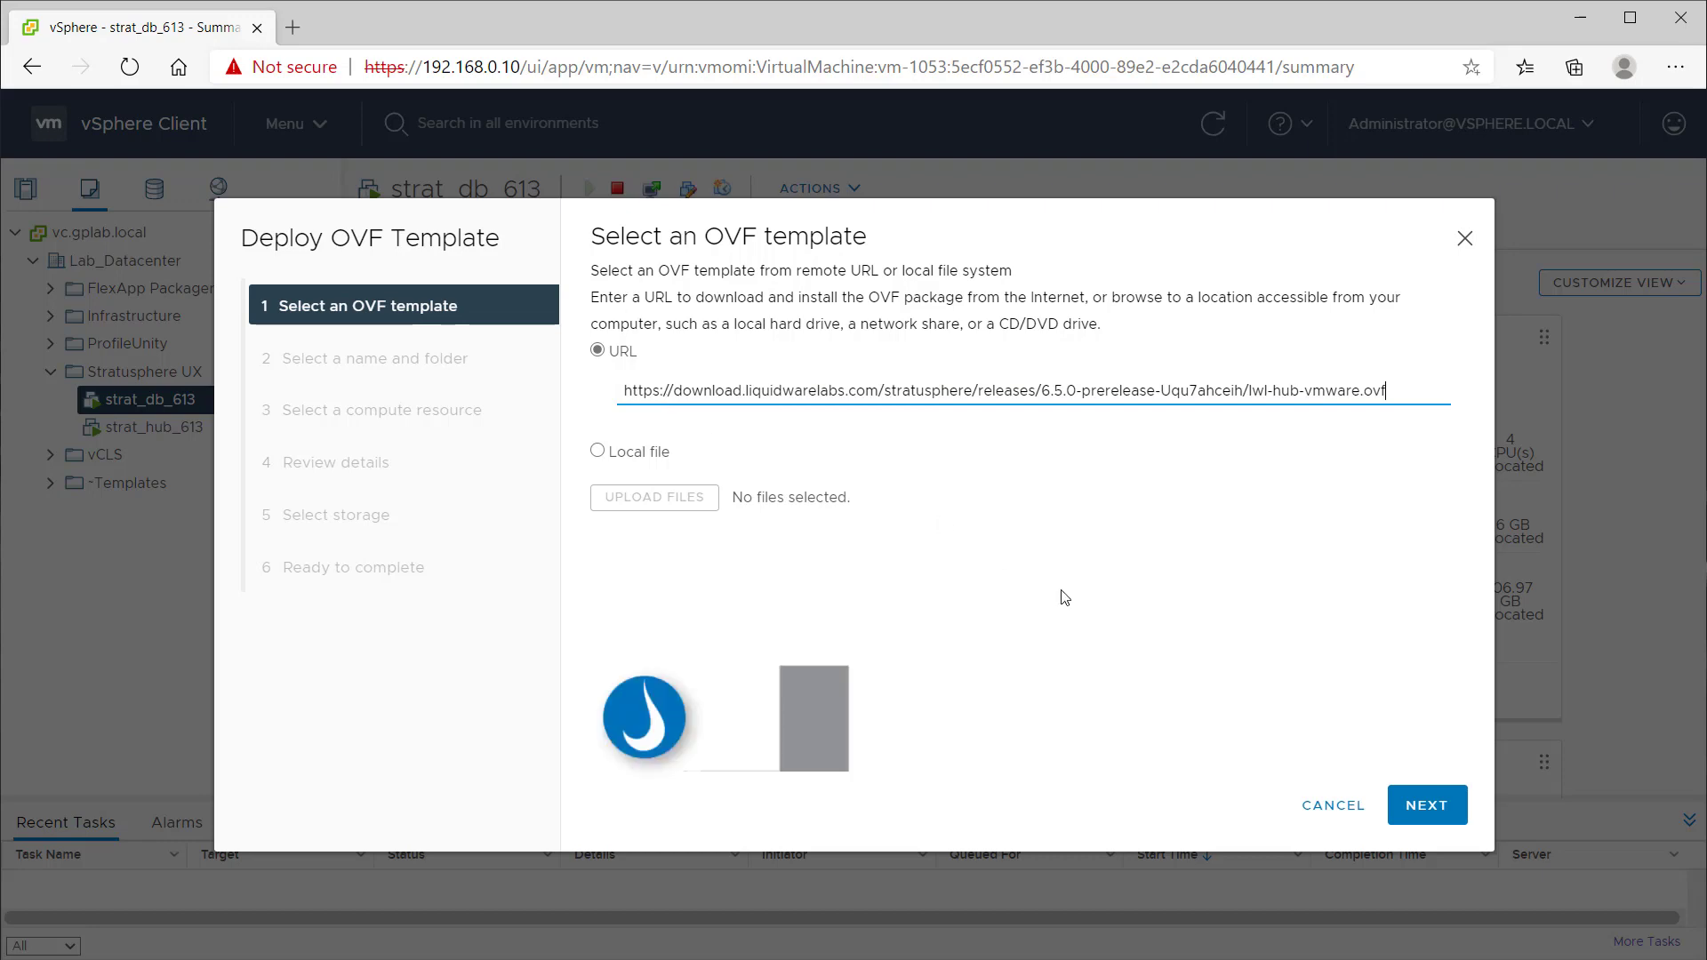
Step: Load the hub OVF template, accept its certificate, and name the VM strat-hub in Stratusphere UX
left_click(1434, 809)
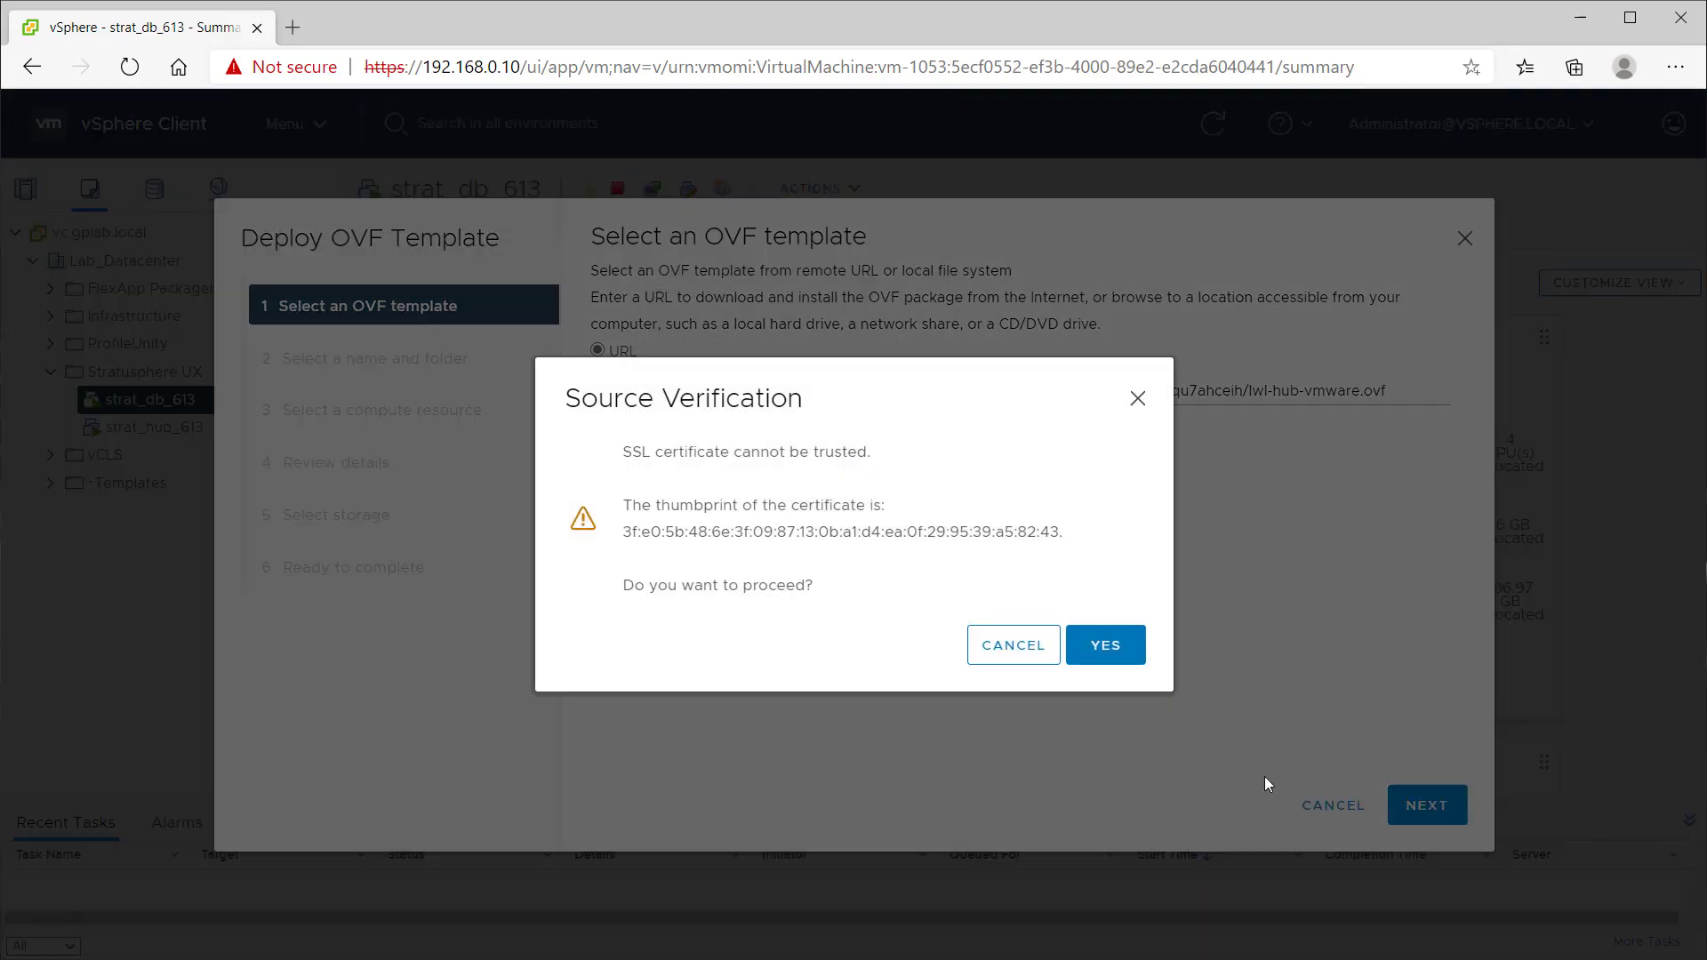
left_click(1103, 651)
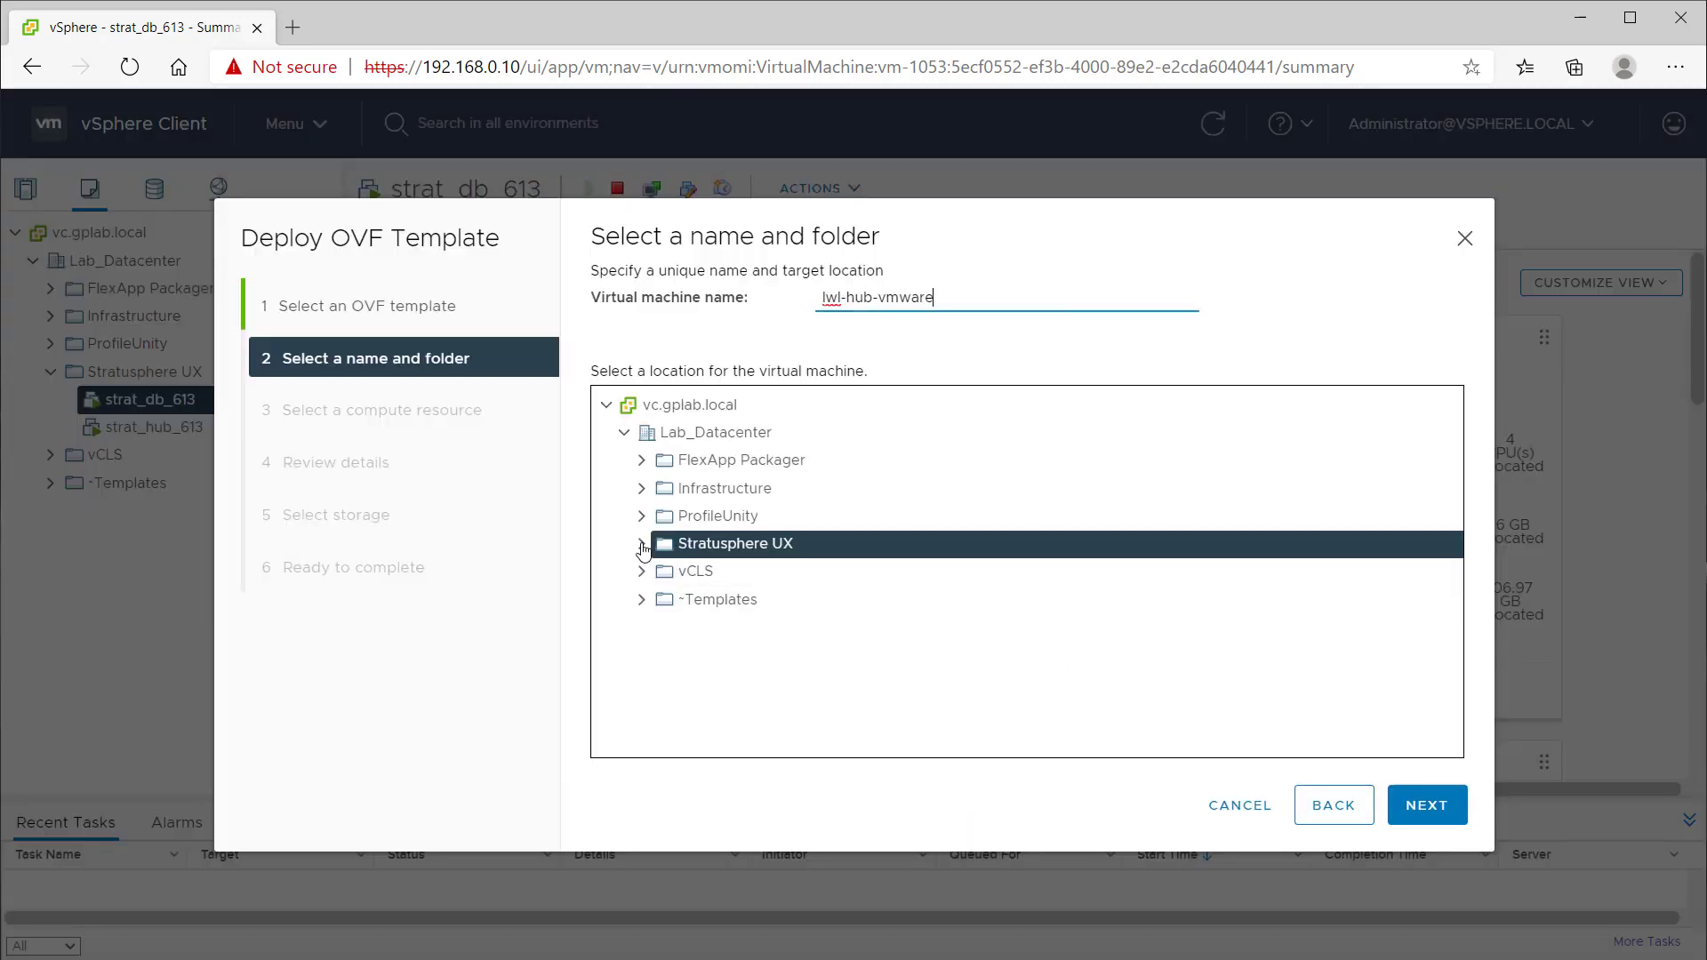
left_click(641, 545)
left_click_drag(935, 300, 878, 302)
key("BackSpace")
key("BackSpace")
left_click_drag(841, 300, 817, 311)
type("strat")
Step: Place strat-hub on host esx2.gplab.local with the esx2_ssd datastore and VM Network, then finish
left_click(1425, 806)
left_click(624, 332)
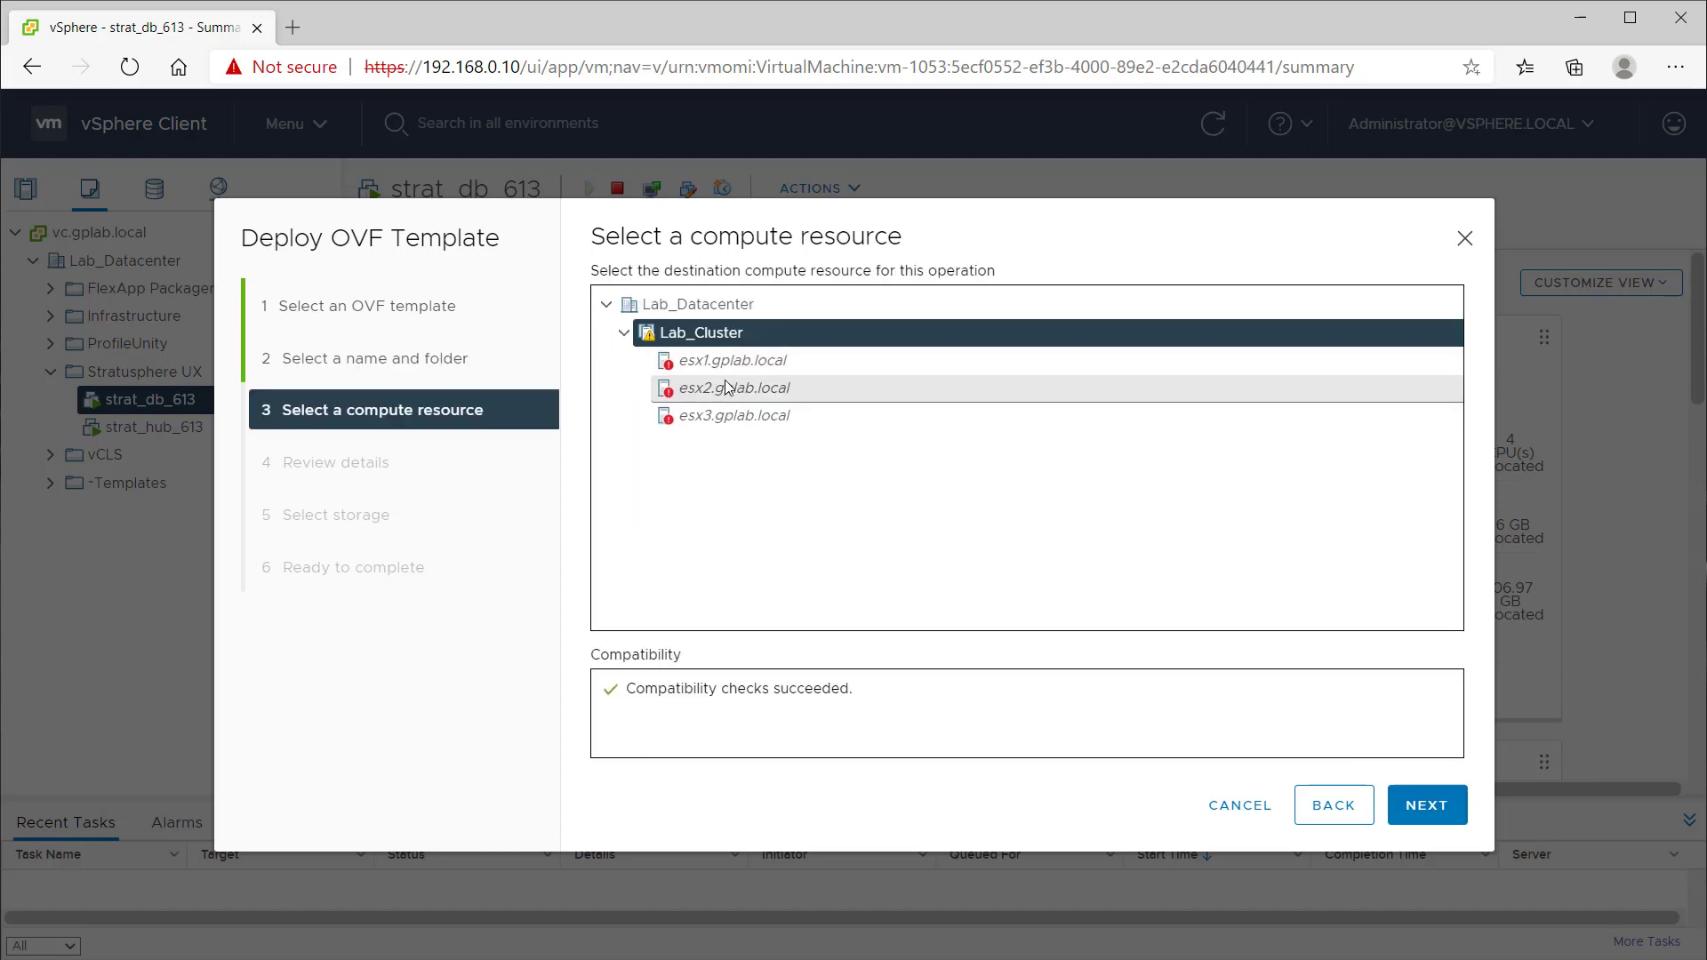
left_click(702, 388)
left_click(1426, 805)
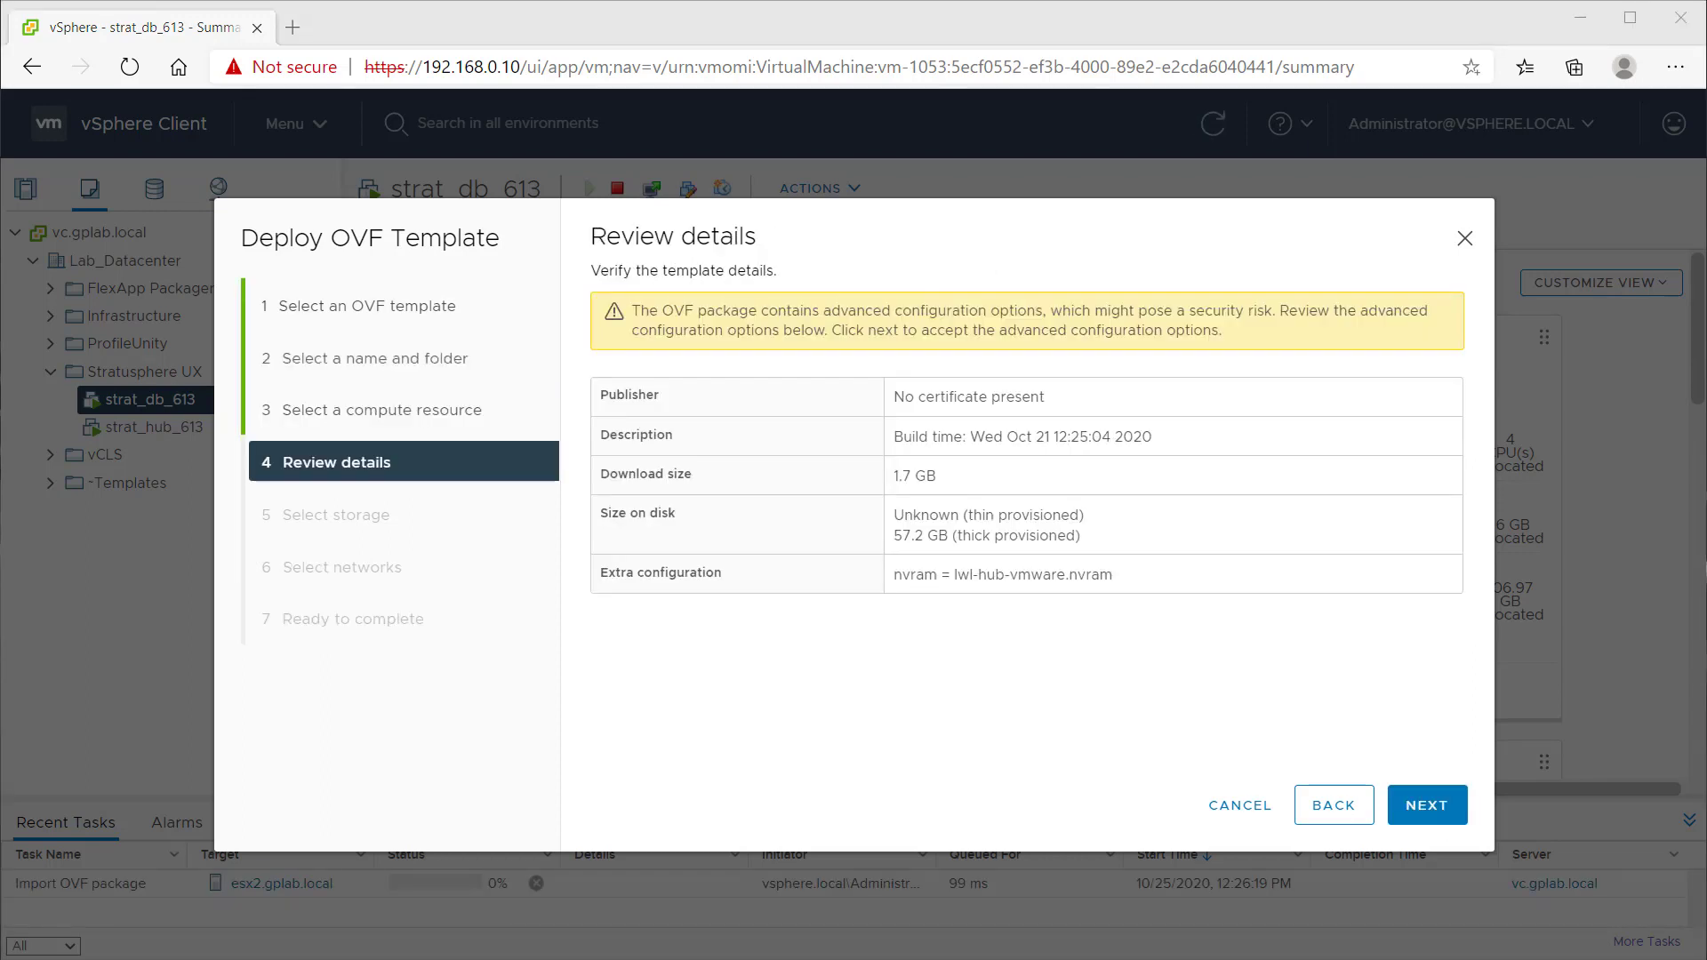
left_click(1430, 805)
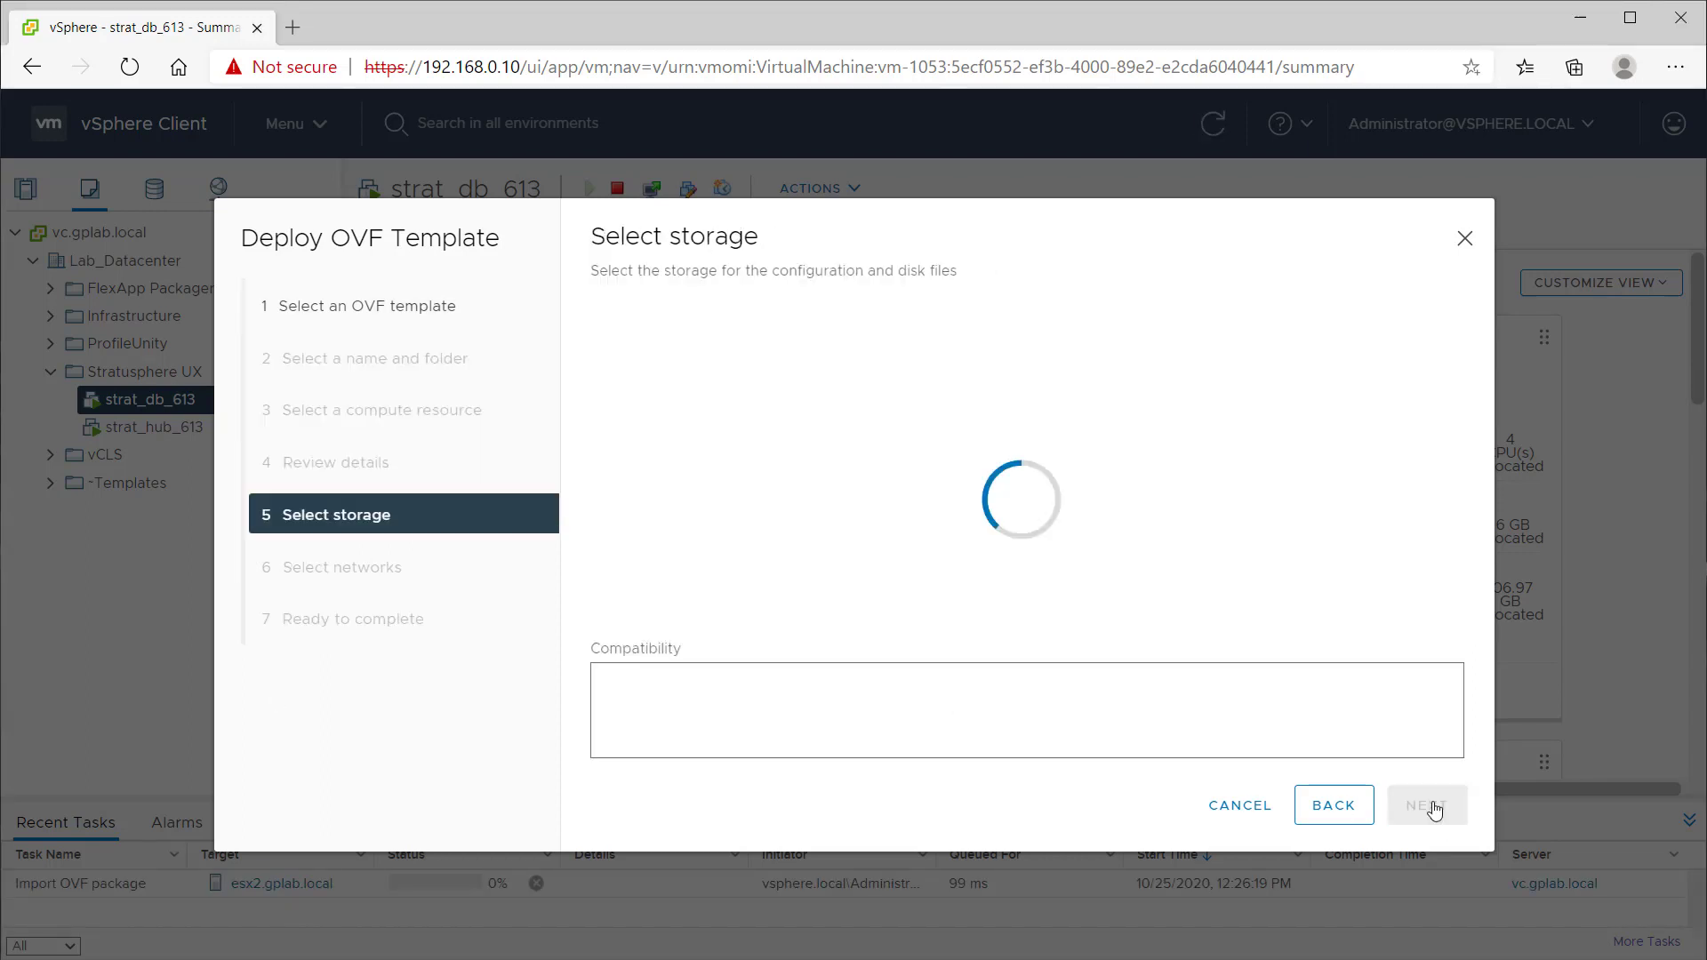
left_click(969, 471)
left_click(1423, 806)
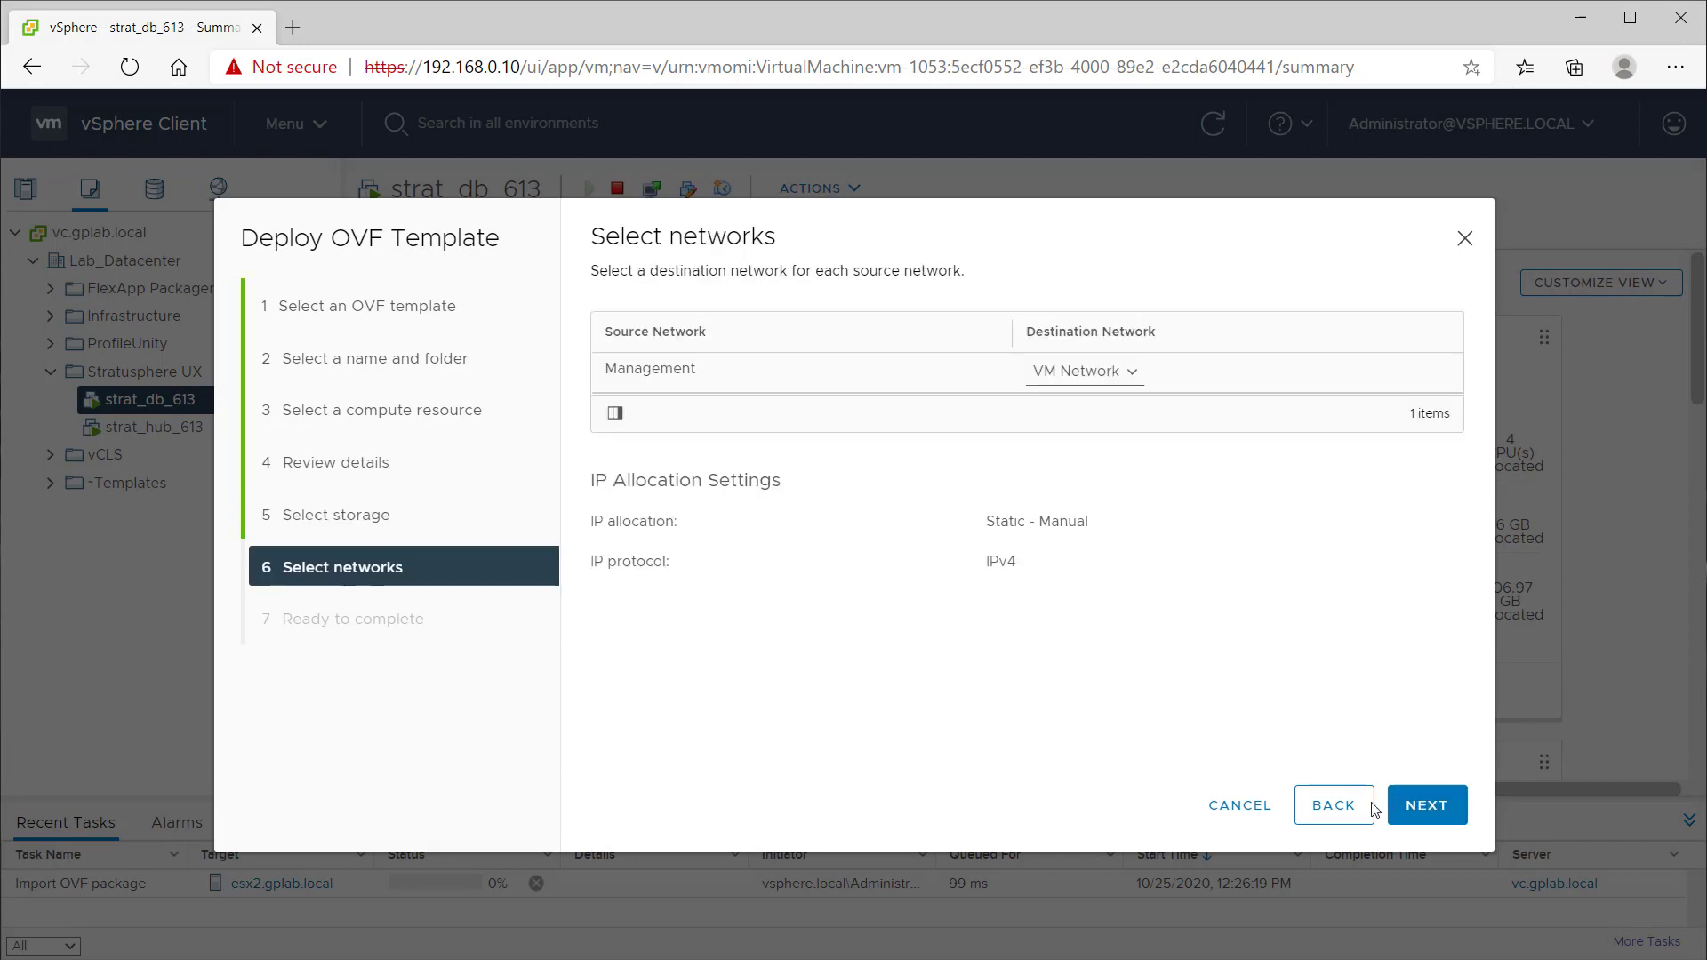
left_click(1437, 813)
left_click(1426, 806)
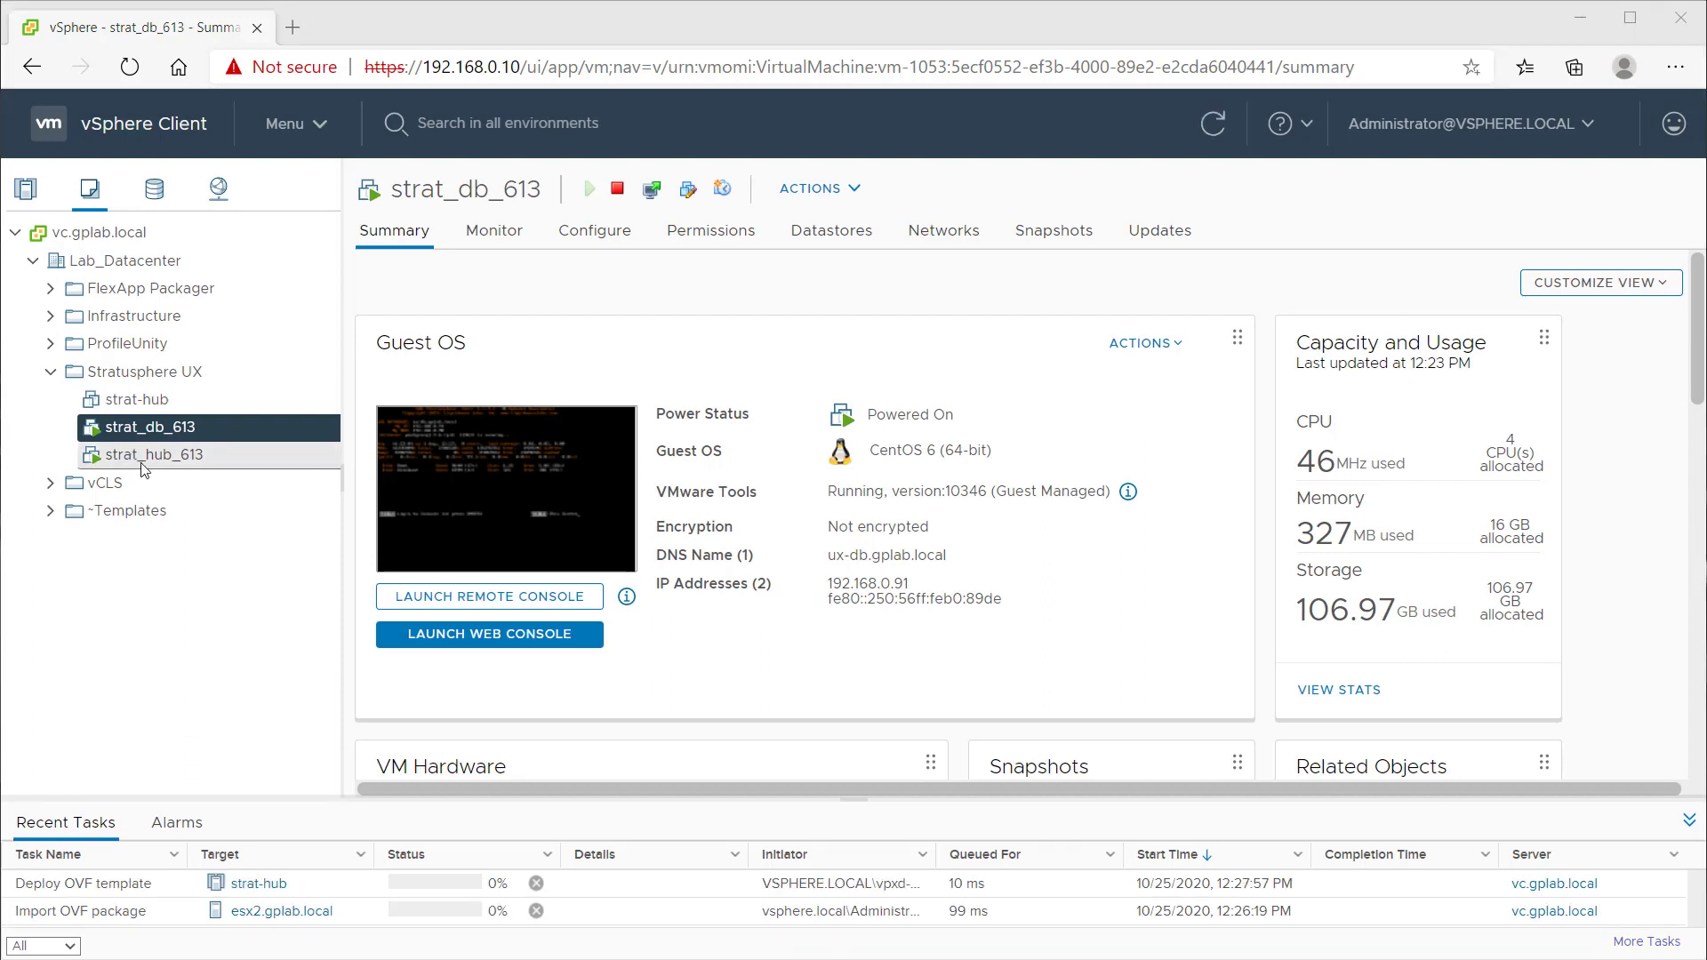
Step: Start a new OVF deployment in Stratusphere UX from the pasted database URL, named strat-db
right_click(85, 372)
left_click(177, 464)
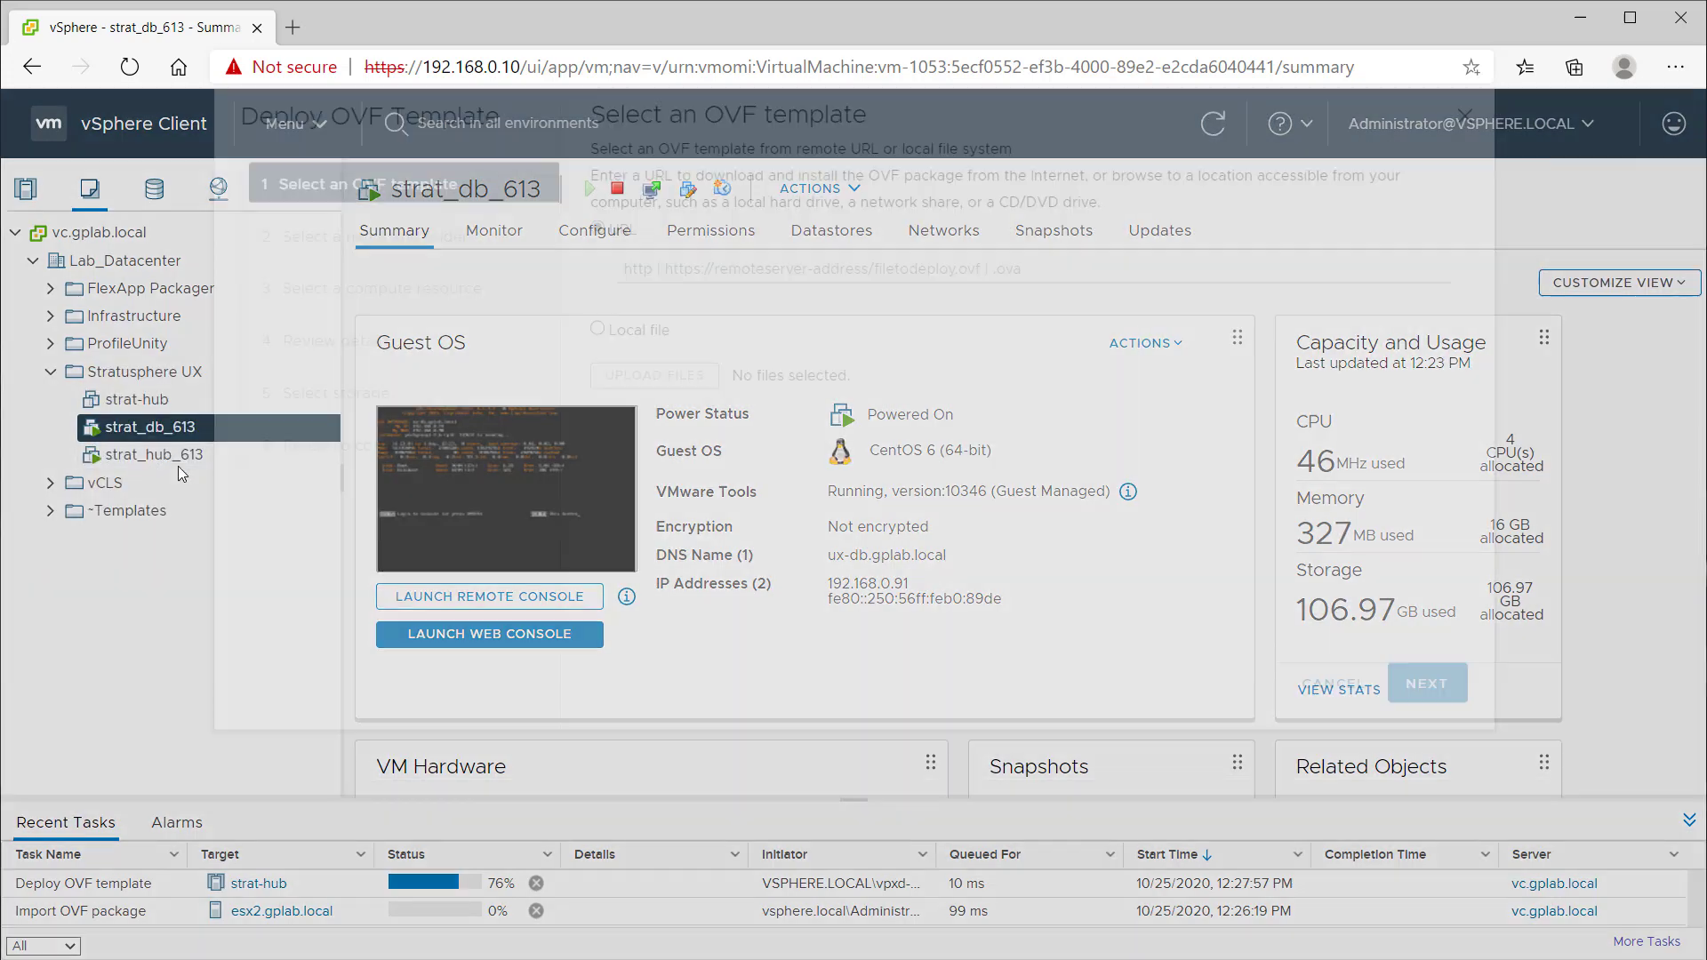
left_click(659, 393)
type("https://download.liquidwarelabs.com/stratusphere/releases/6.5.0-prerelease-Uqu7ahceih/lwl-db-vmware.ovf")
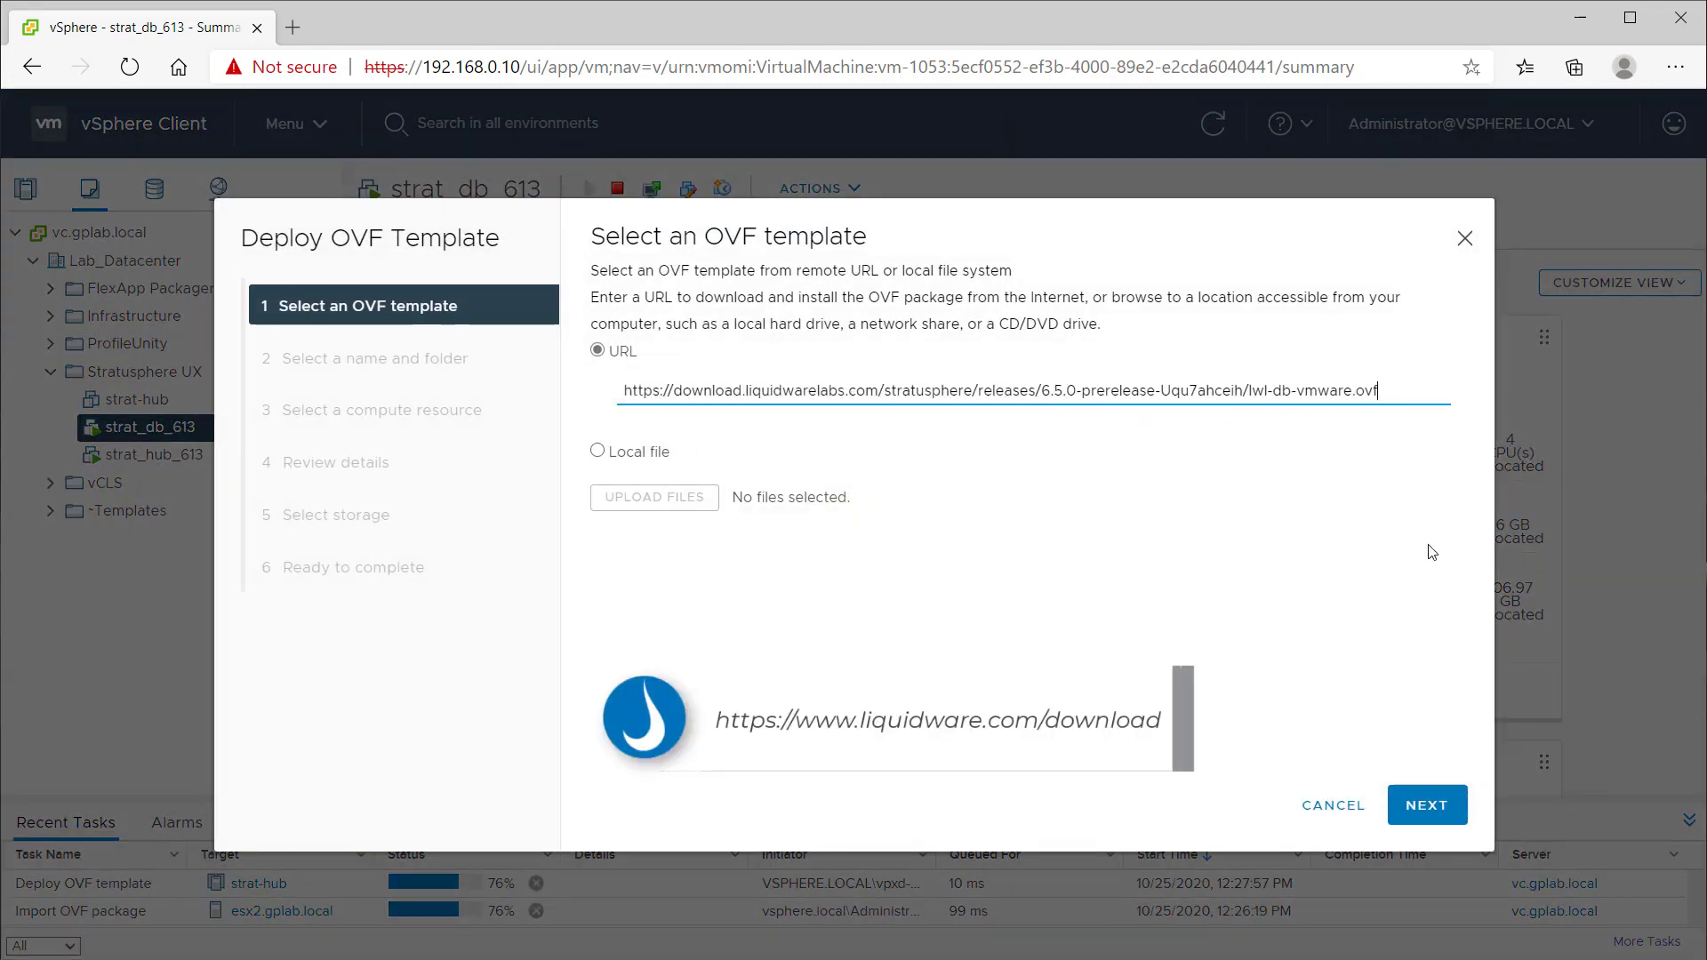
left_click(1445, 818)
left_click(1121, 651)
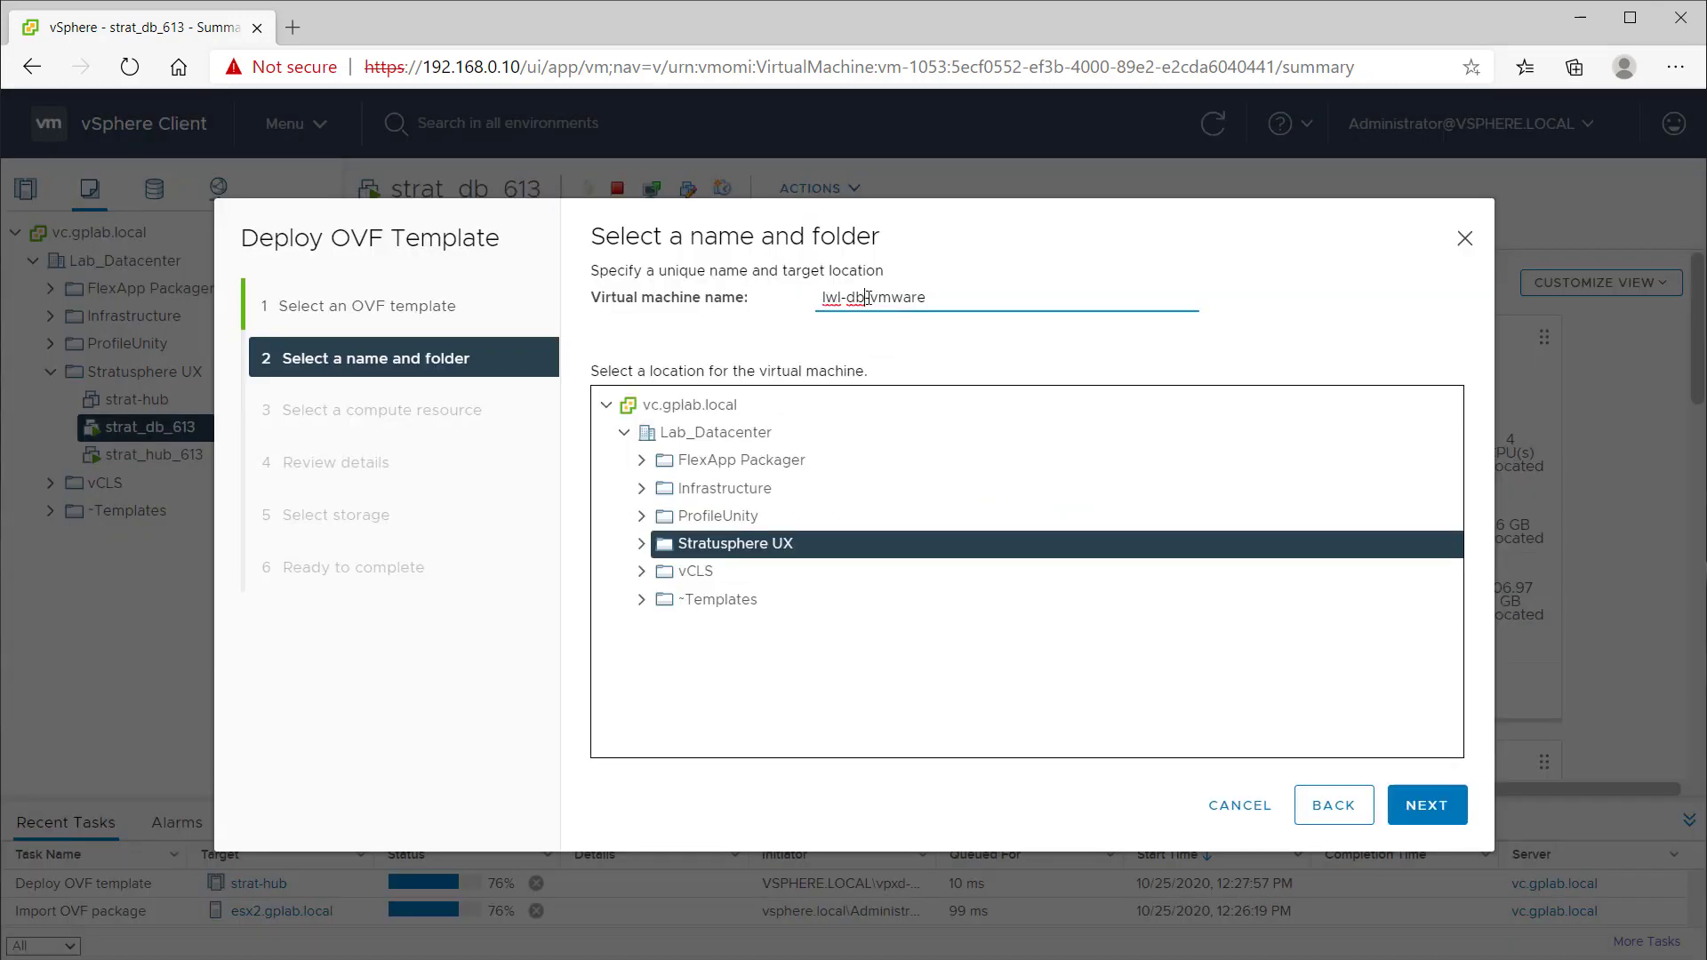
left_click_drag(866, 297, 990, 311)
key("BackSpace")
key("BackSpace")
key("BackSpace")
key("BackSpace")
key("BackSpace")
key("BackSpace")
key("BackSpace")
type("strat-db")
Step: Put strat-db on esx2.gplab.local with the esx2_ssd datastore and VM Network, then finish
left_click(1427, 805)
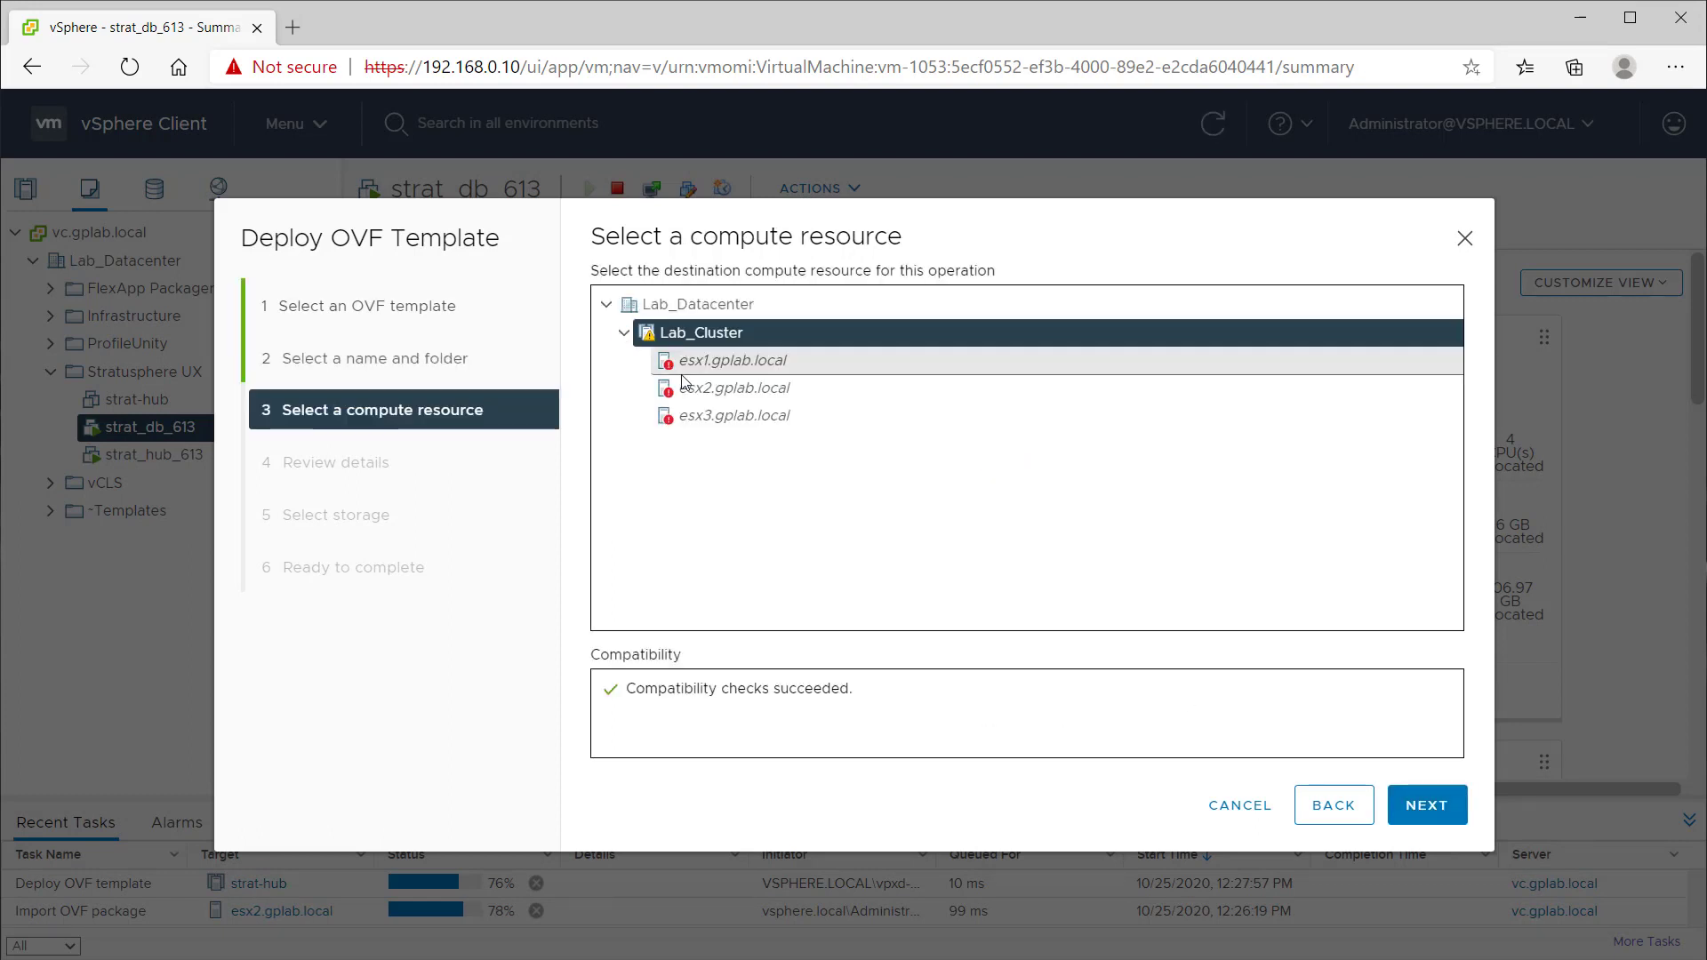
left_click(685, 386)
left_click(1430, 808)
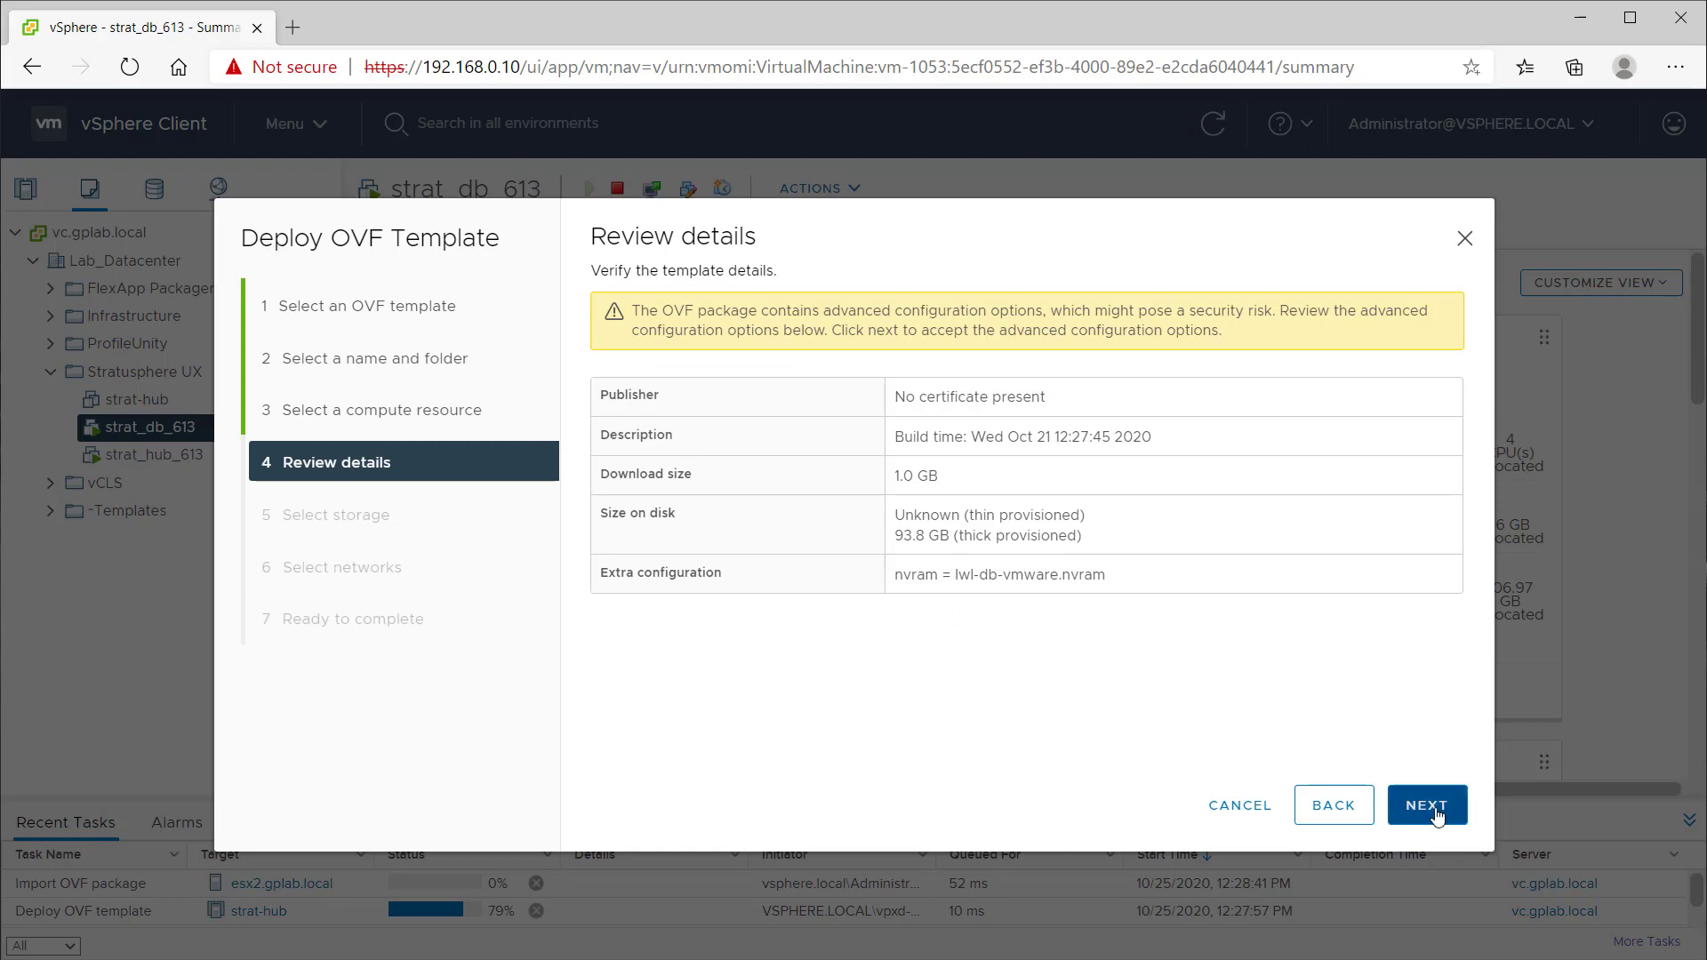
left_click(1427, 805)
left_click(686, 520)
left_click(1427, 804)
left_click(1426, 804)
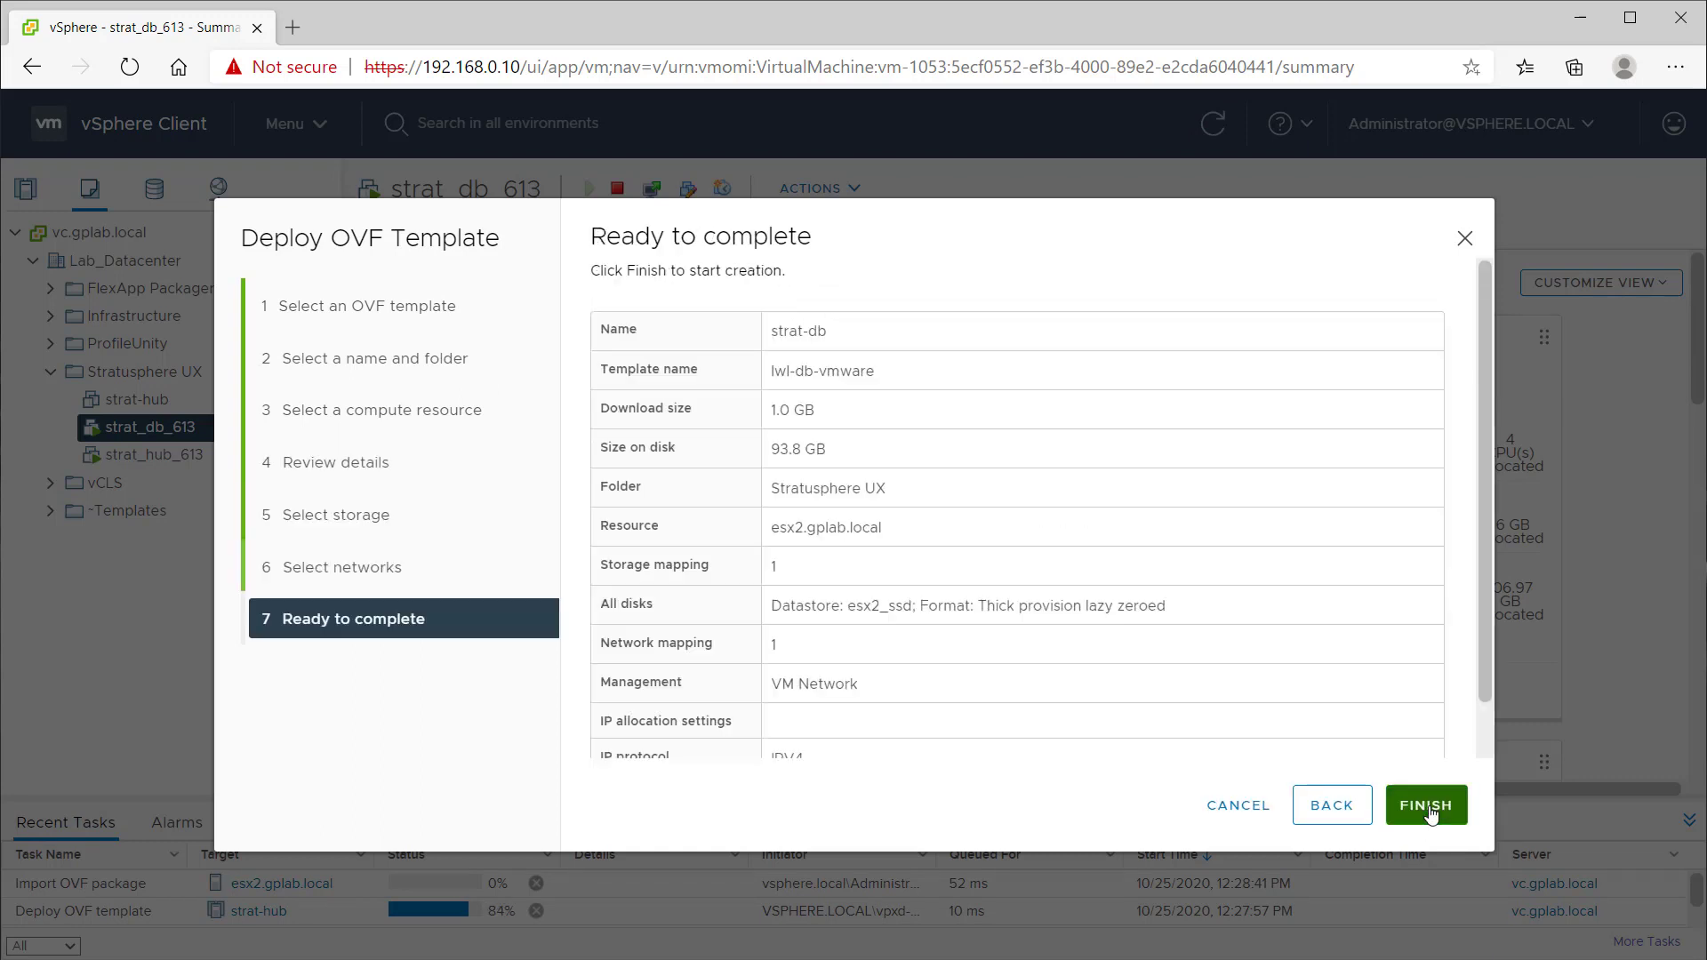
left_click(1427, 805)
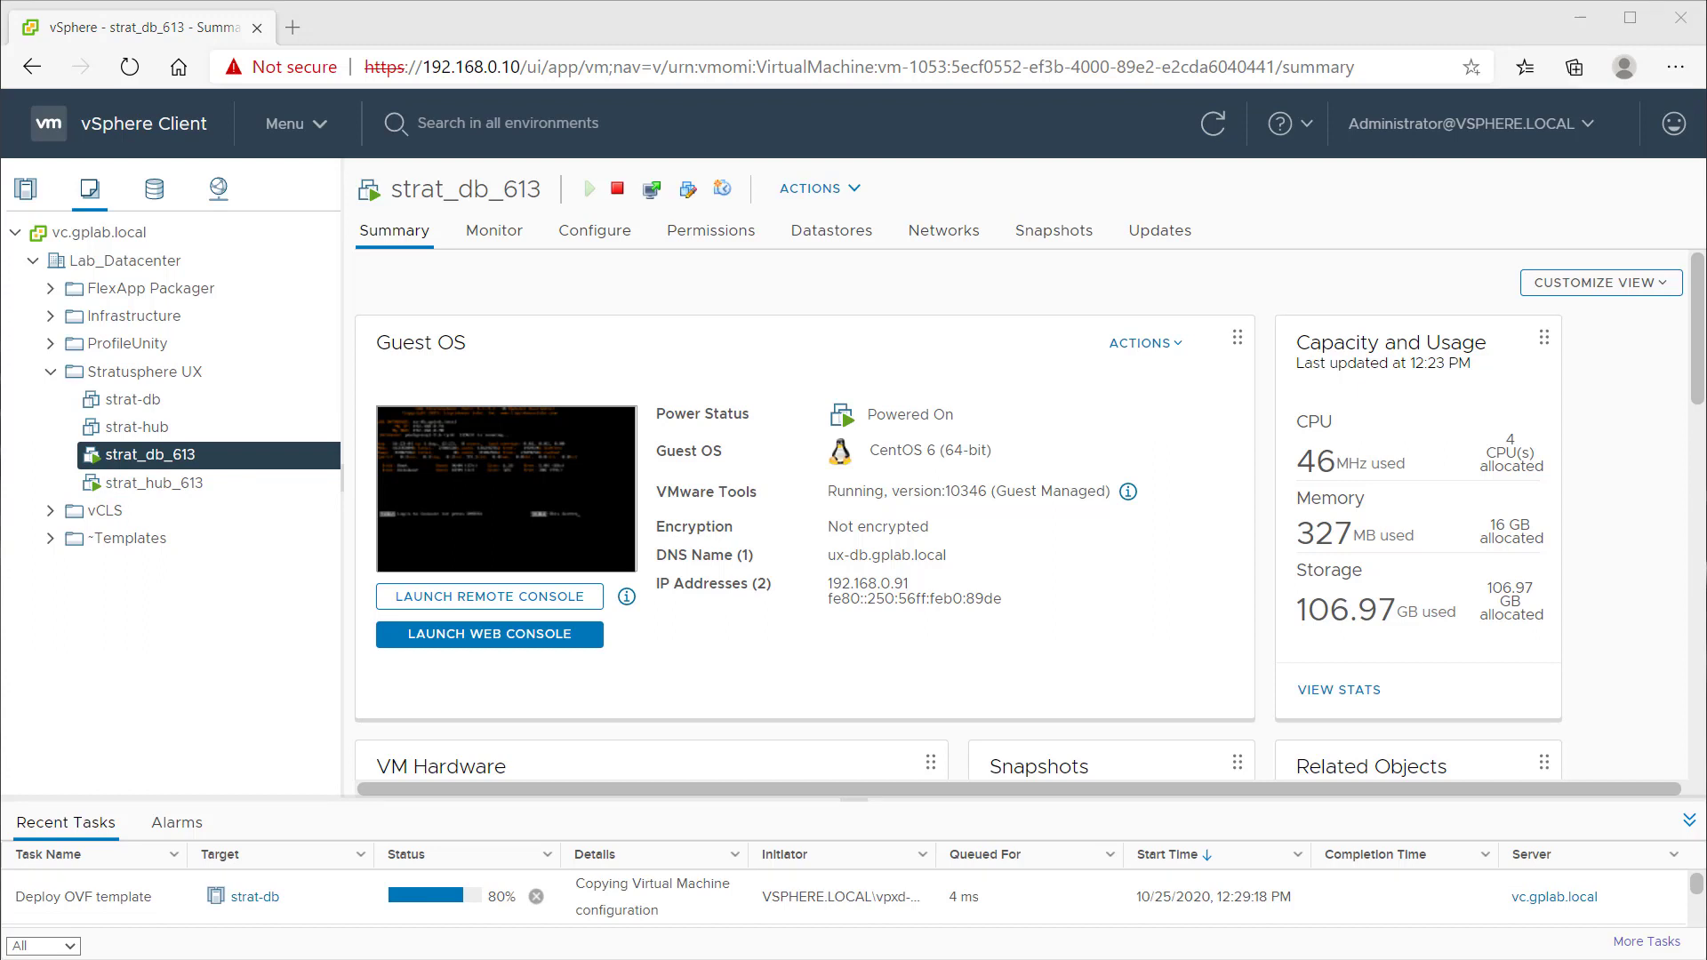
Step: Enlarge the Recent Tasks panel by dragging its splitter upward
left_click_drag(395, 799, 396, 703)
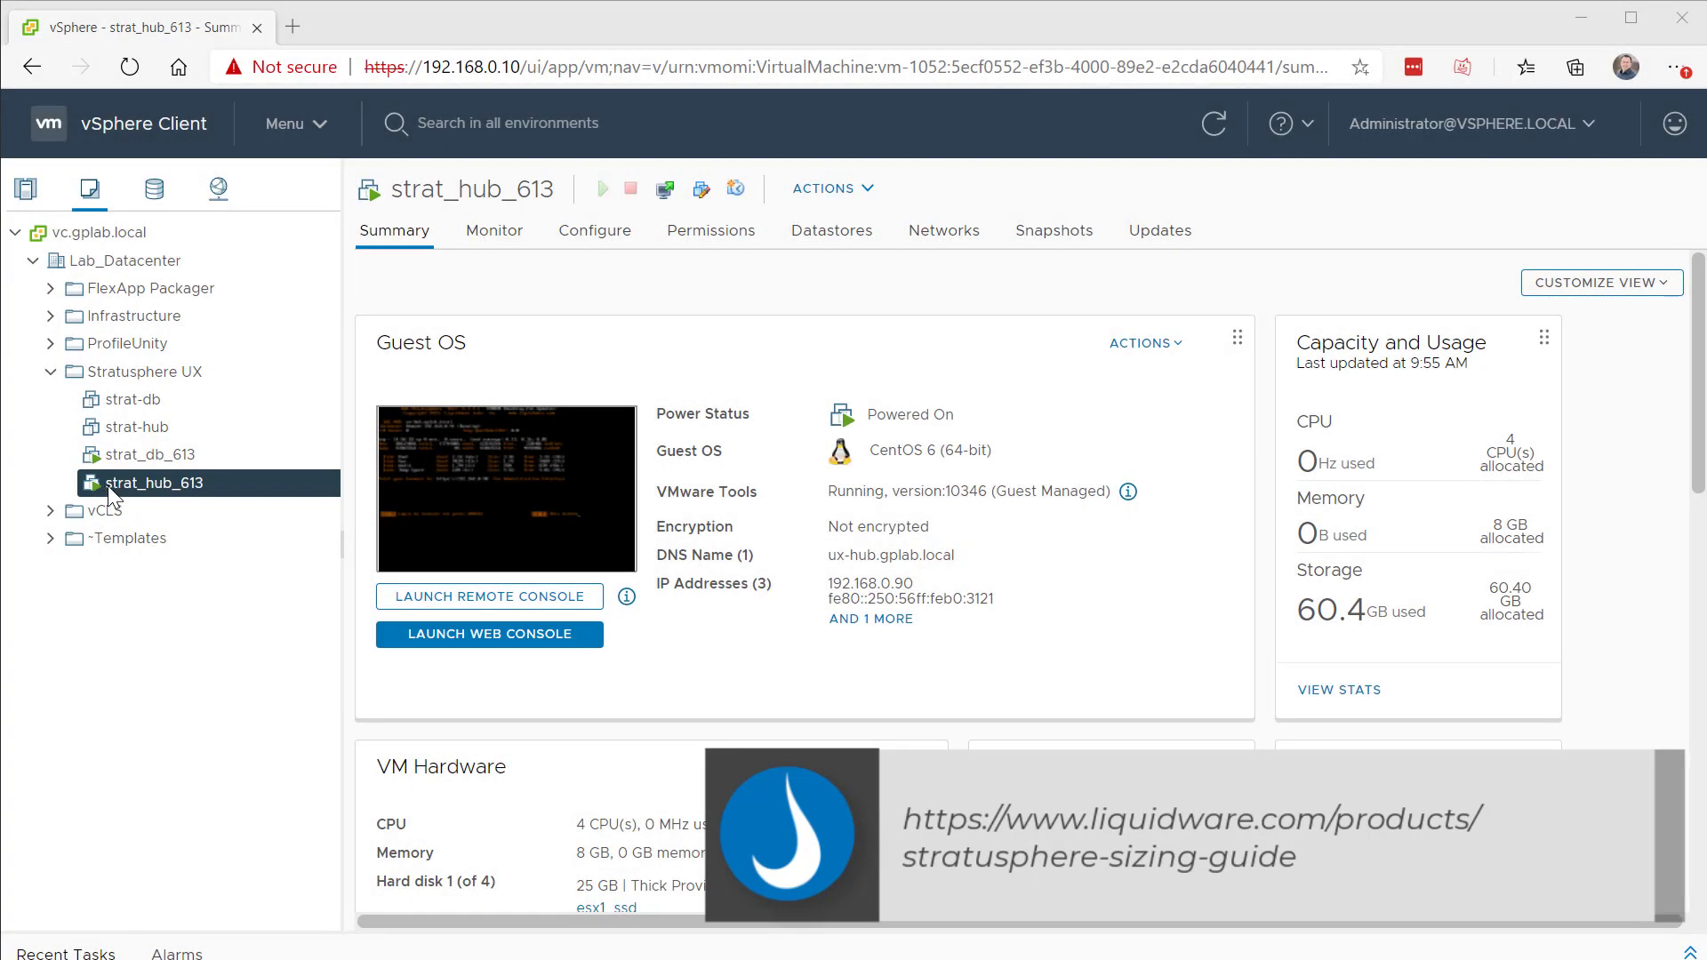
Step: Open the strat_hub_613 web console and log in as ssconsole
left_click(495, 634)
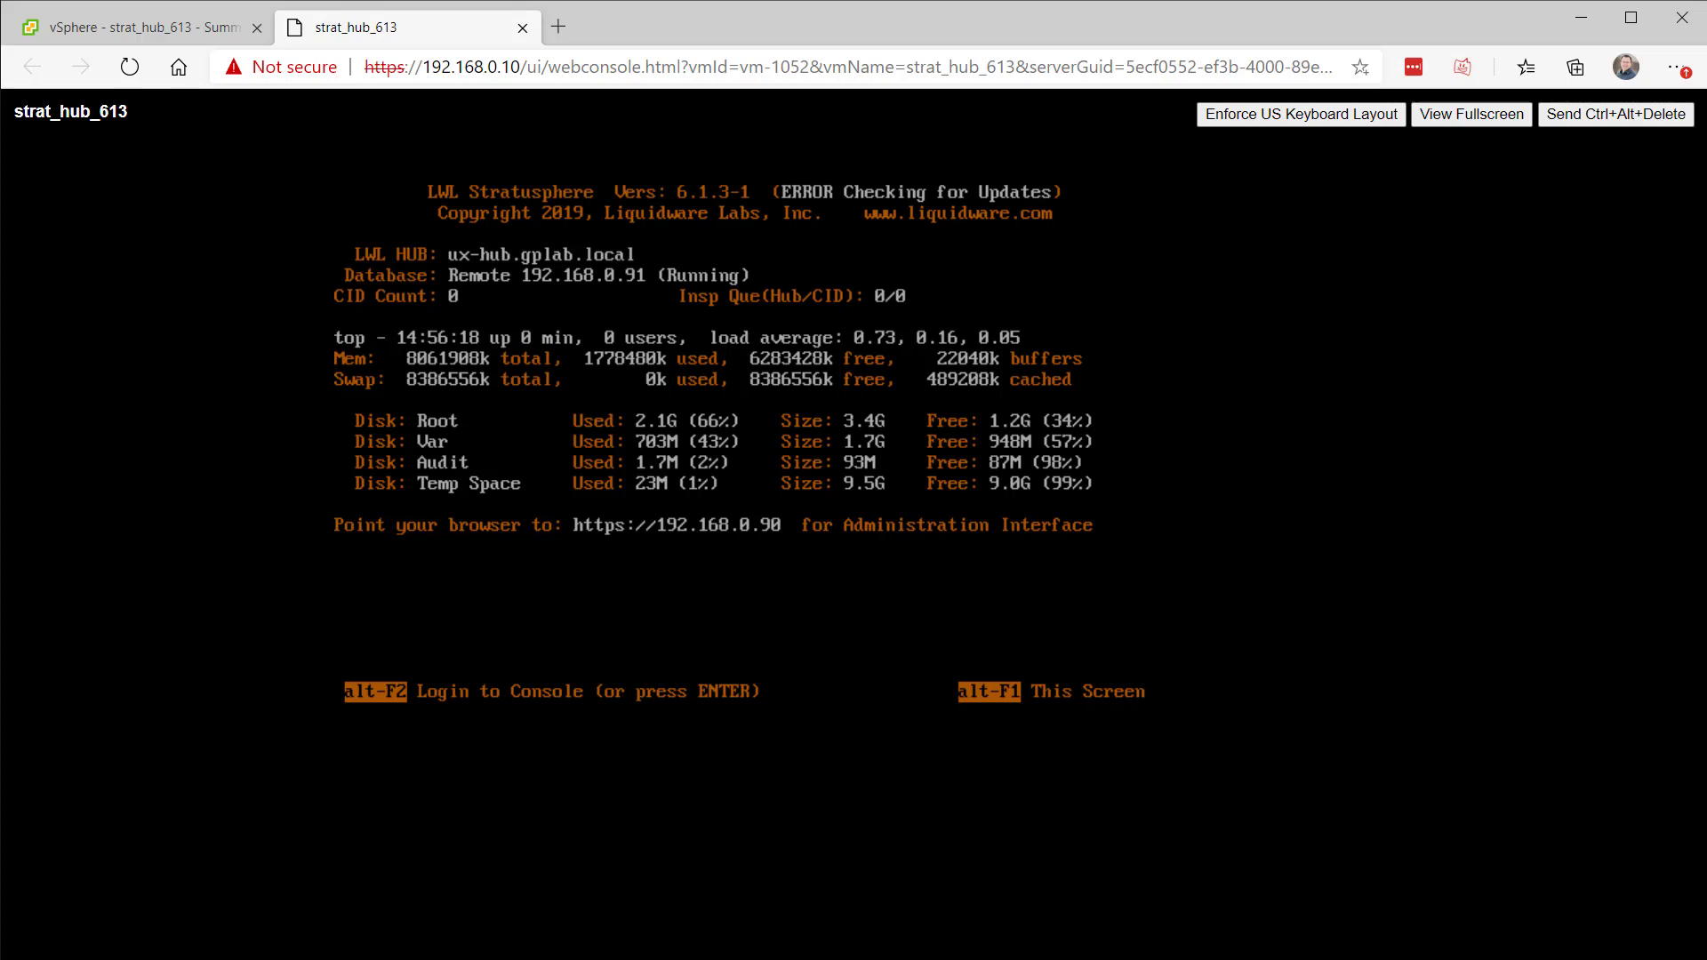
key("Return")
type("ssconsole")
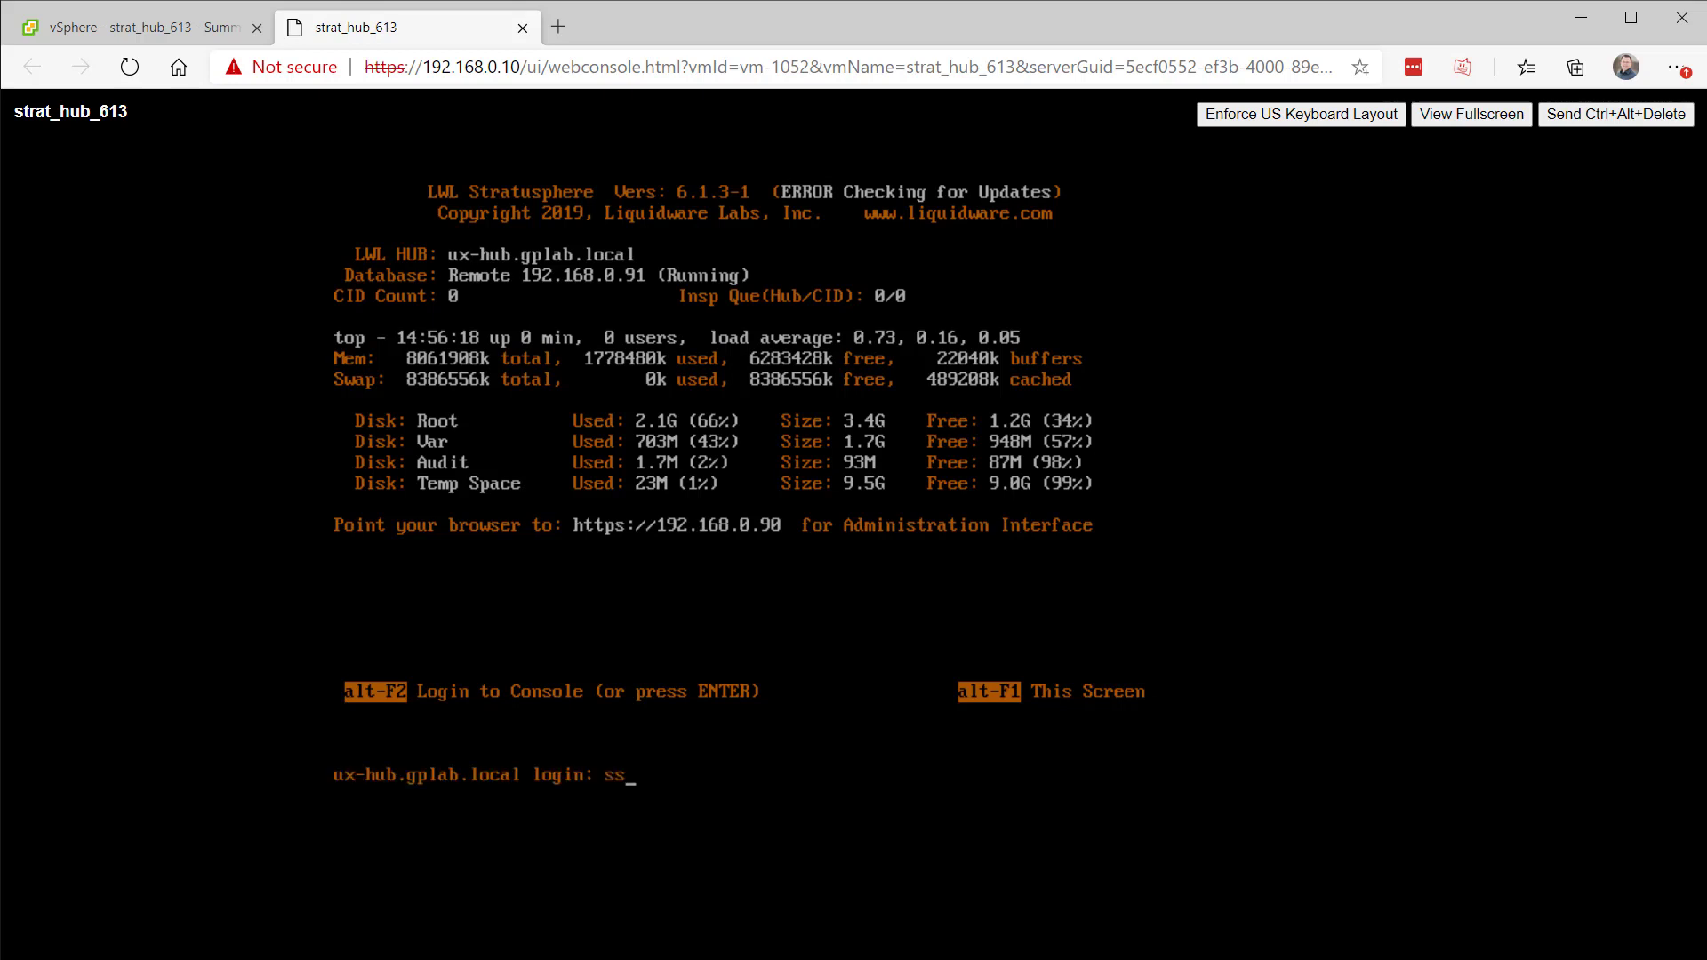
key("Return")
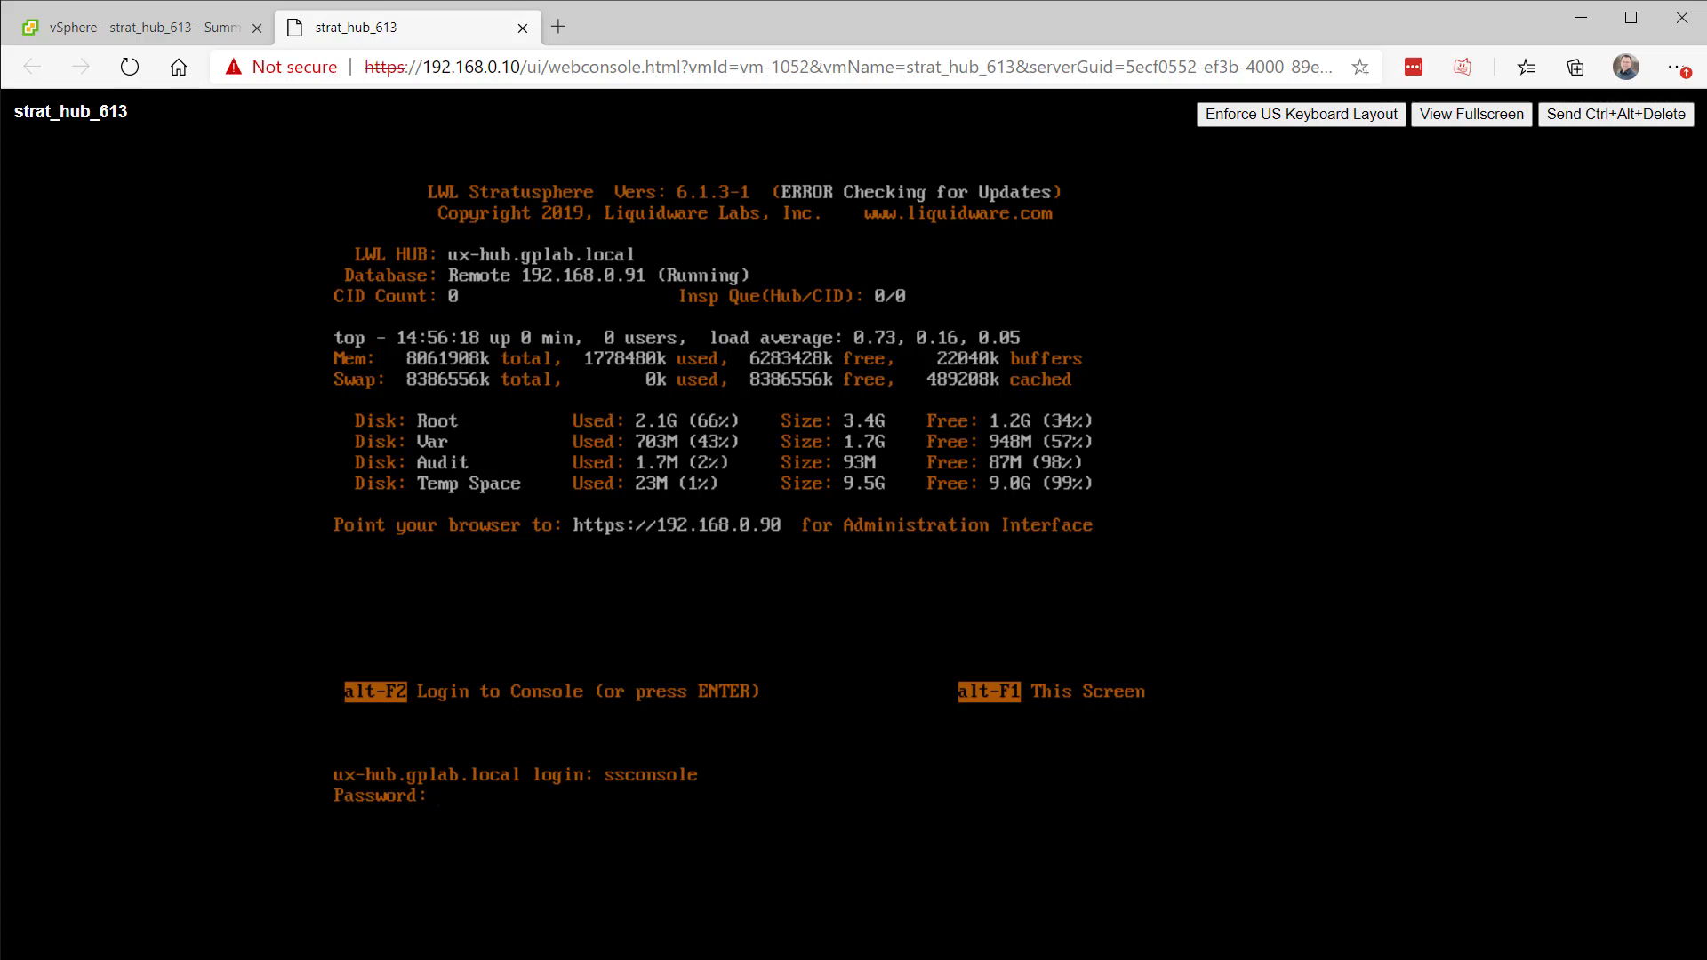
key("Return")
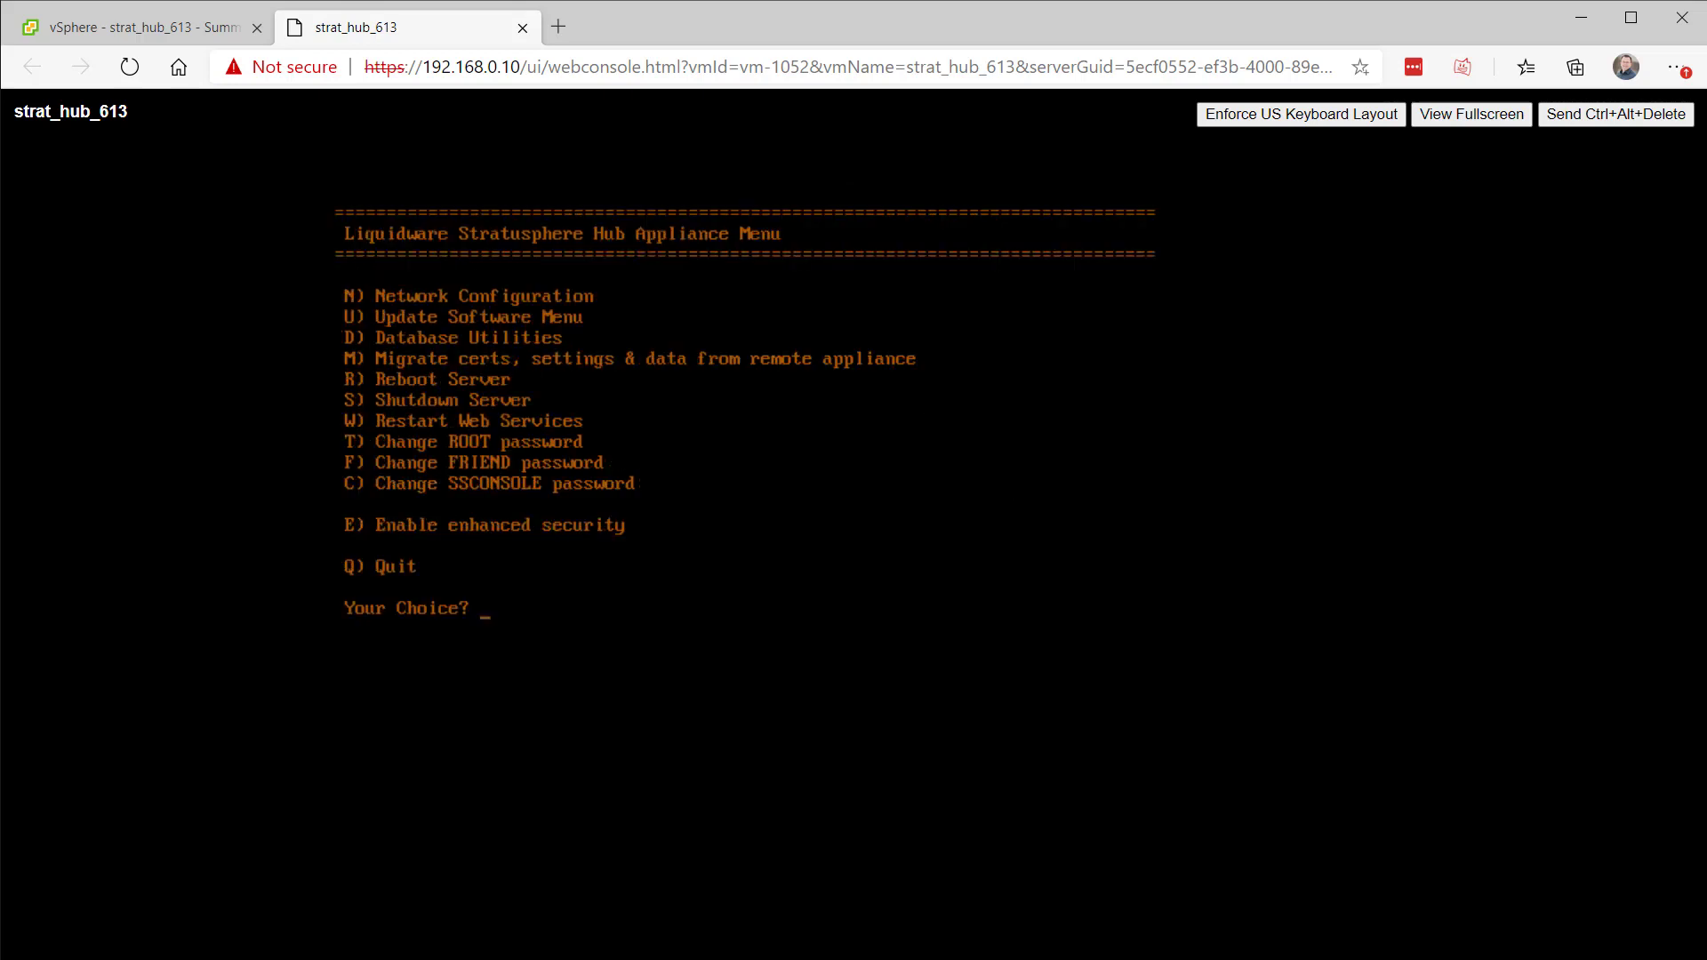
Step: Choose S (Shutdown Server) in the appliance menu and confirm with Y
type("S")
key("Return")
type("Y")
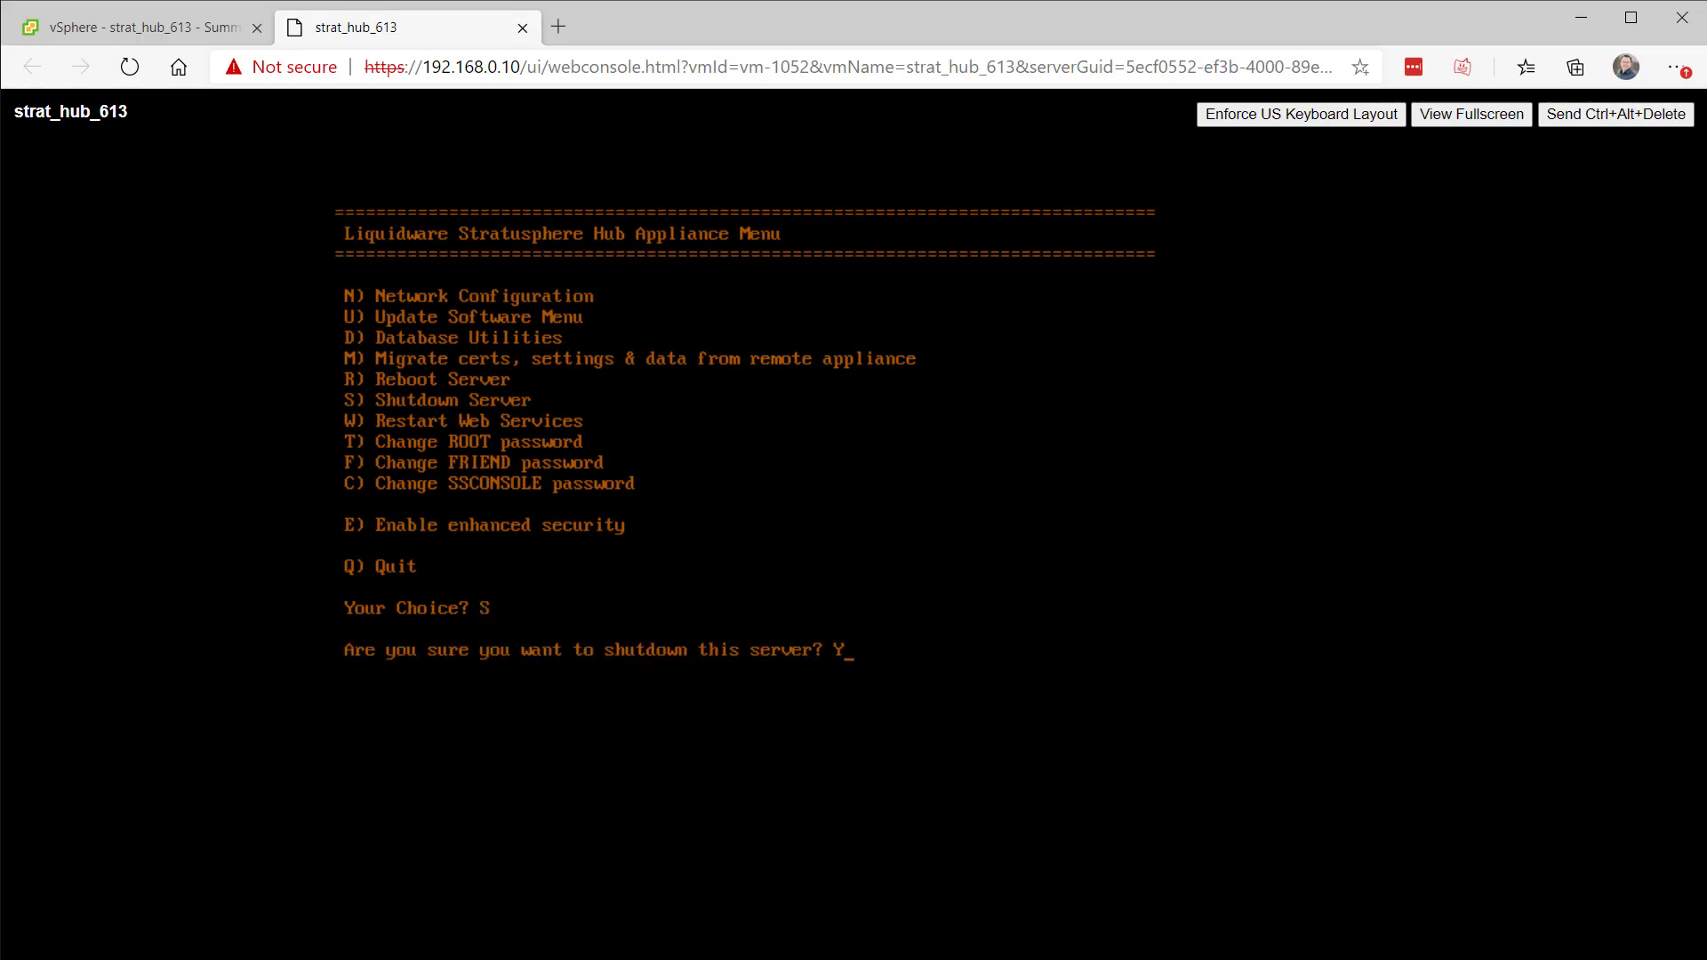
key("Return")
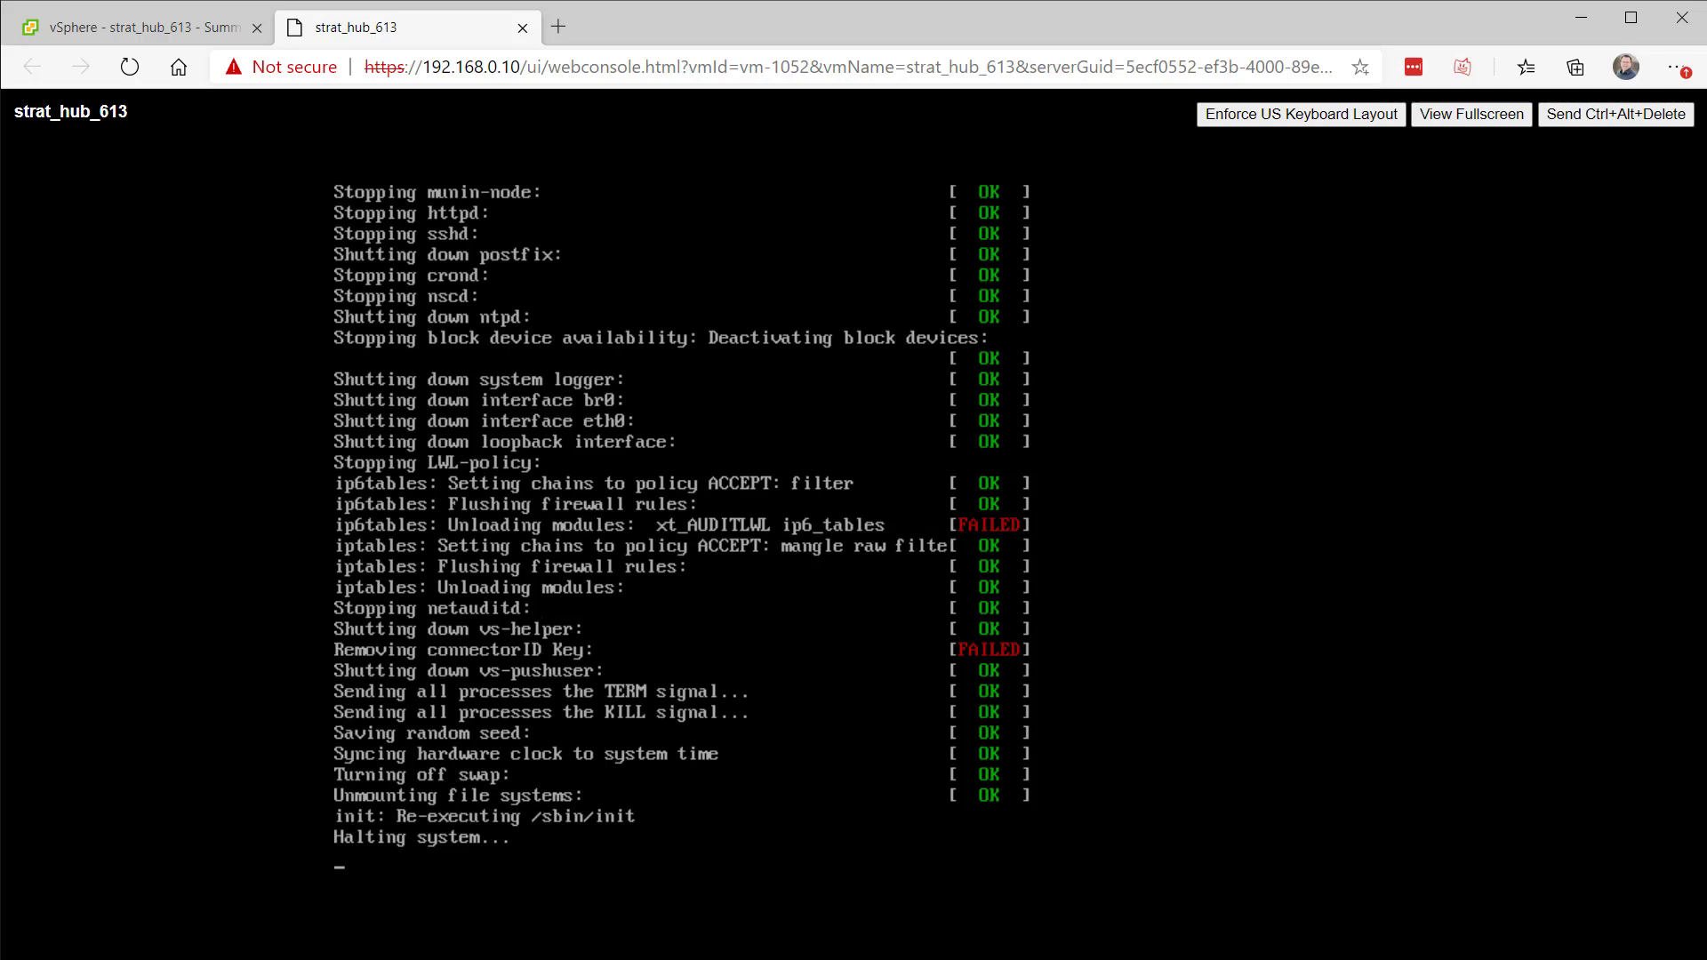
Step: Close the hub console, power on strat-db via Power > Power On, and open its web console
left_click(523, 27)
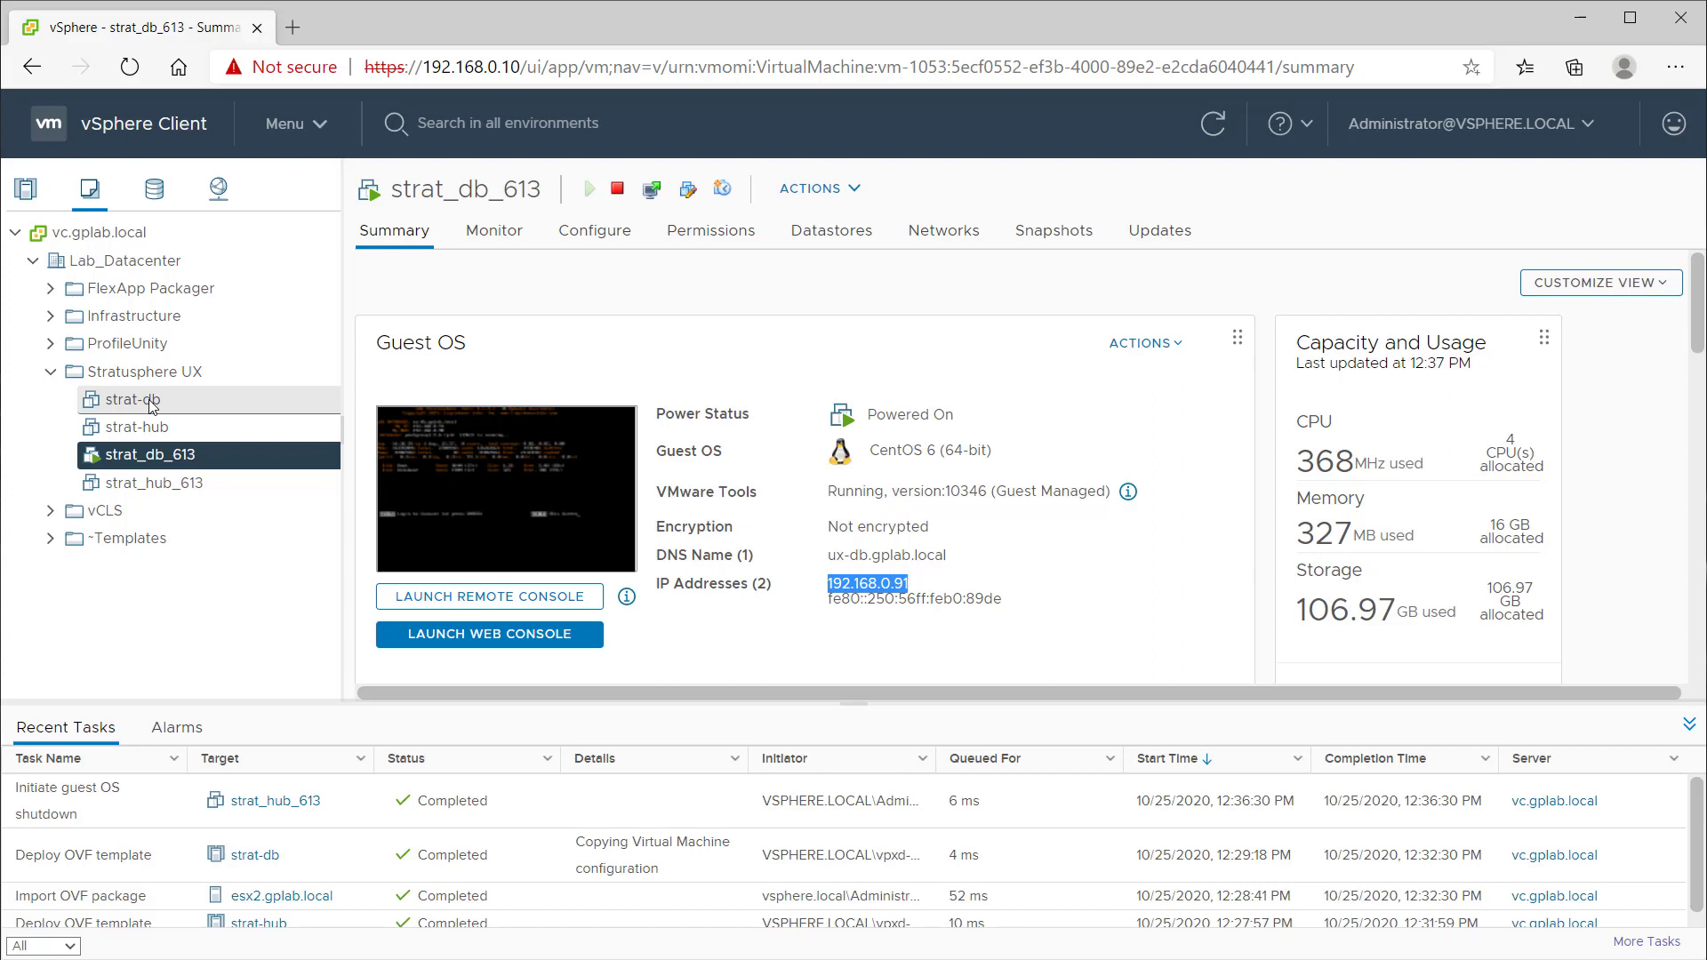
left_click(133, 399)
right_click(152, 402)
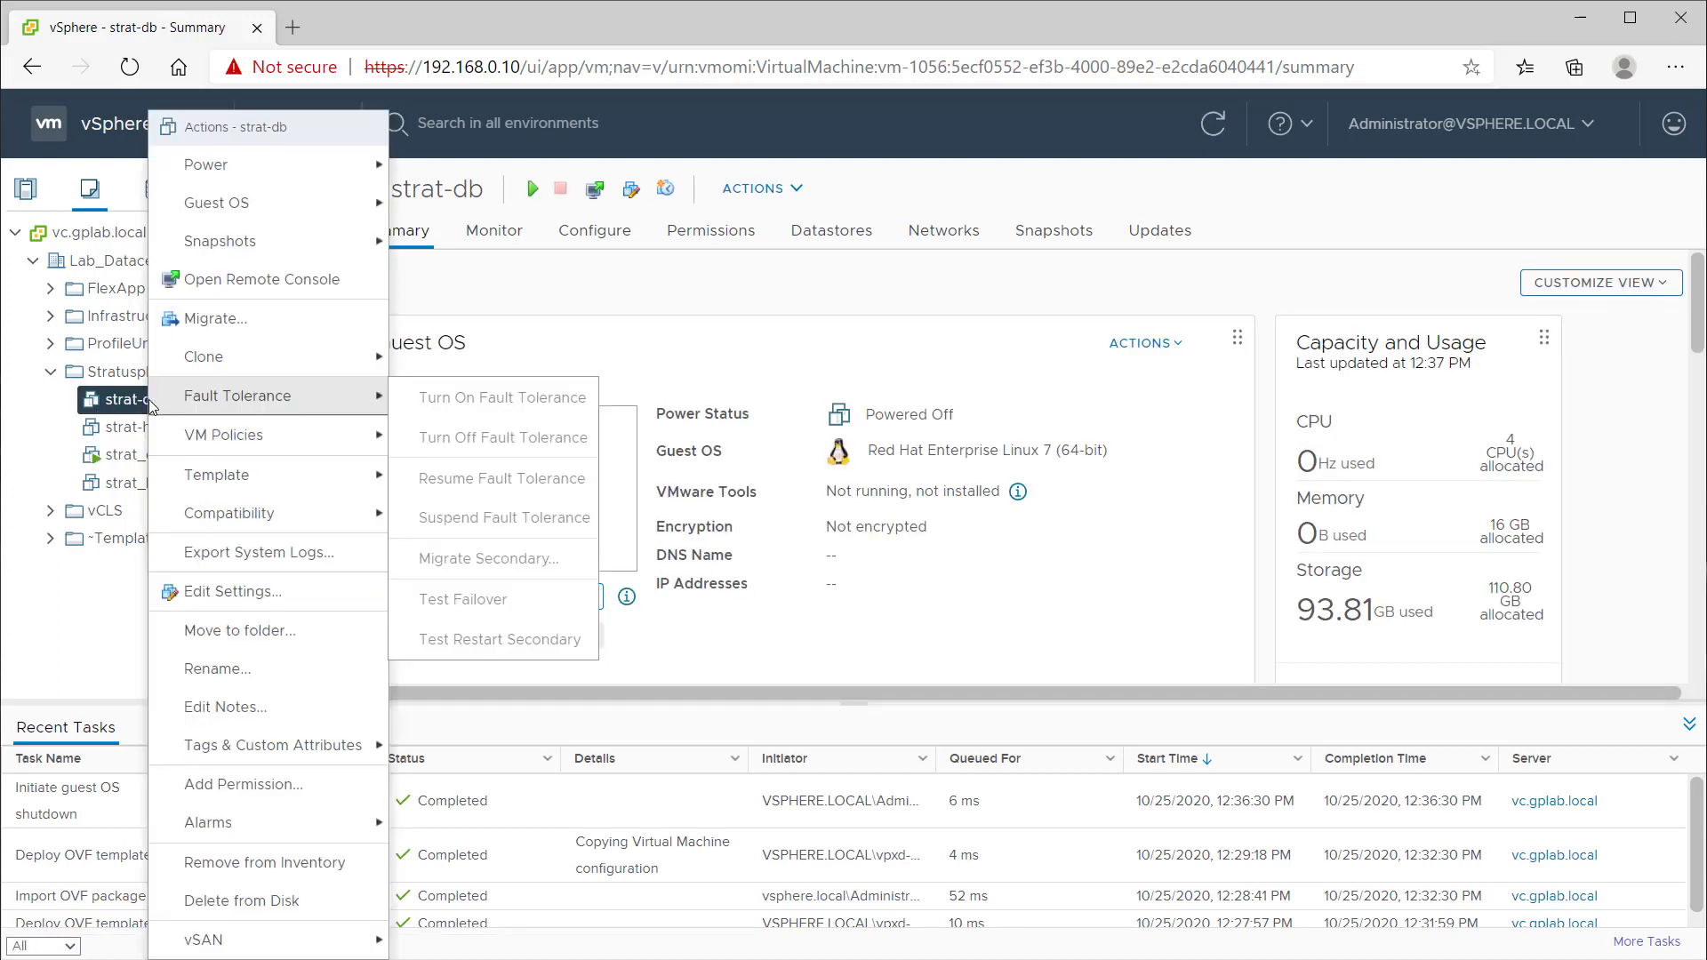
left_click(455, 168)
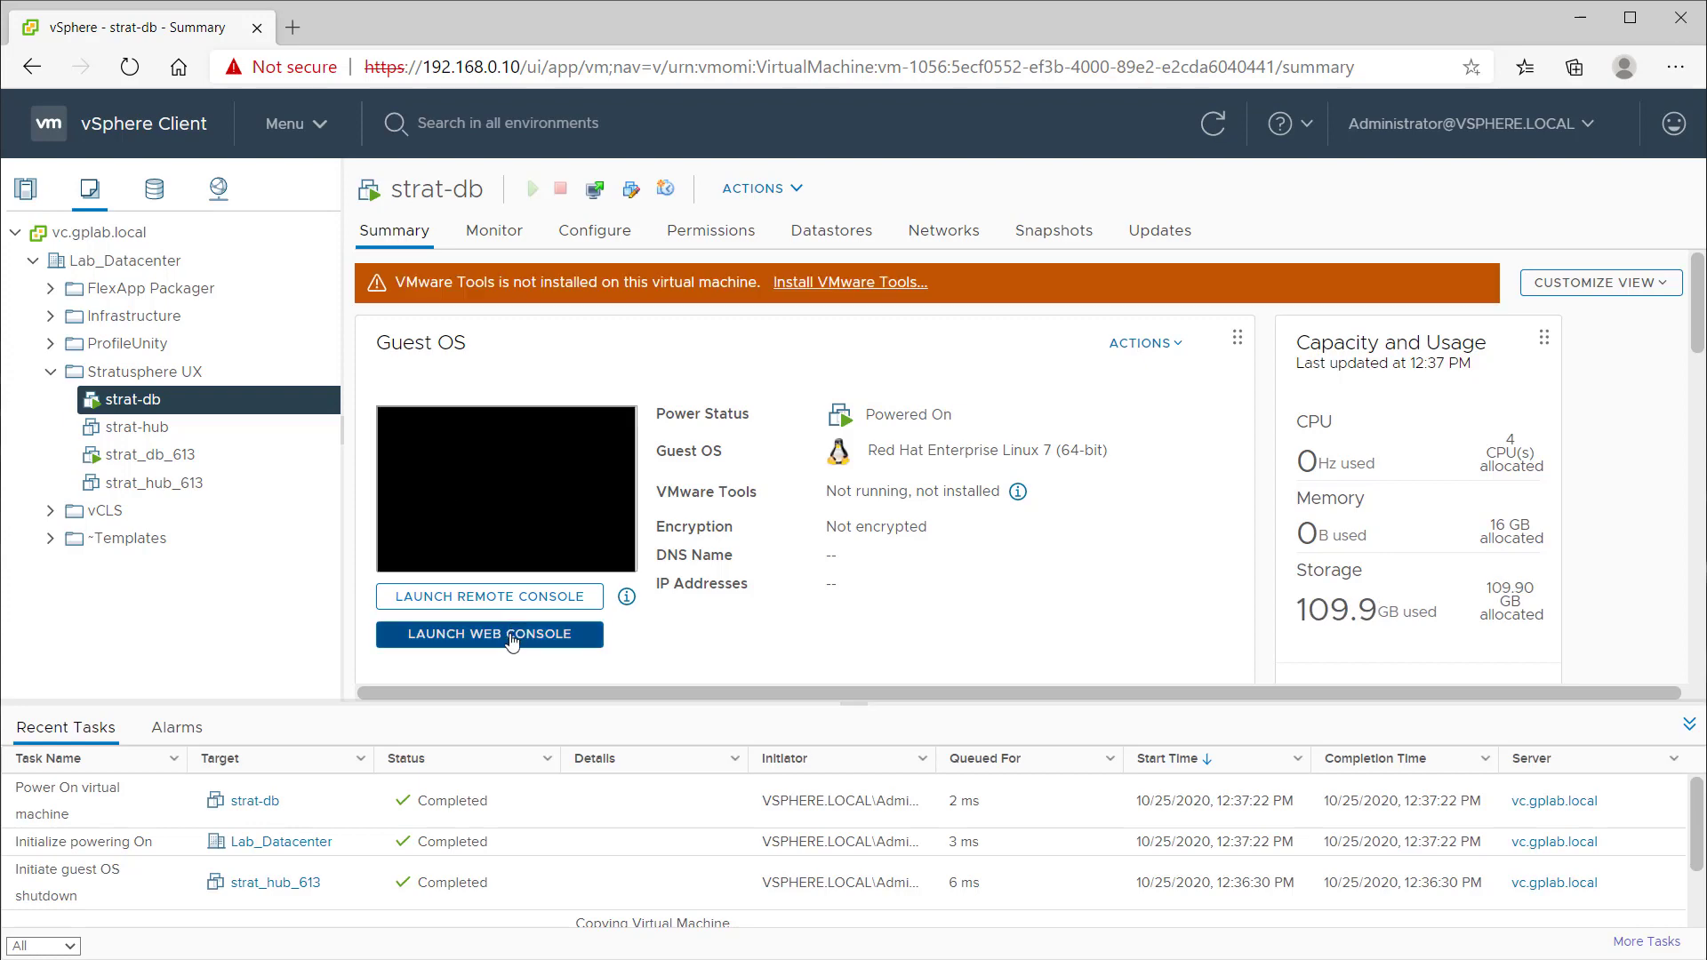
left_click(511, 637)
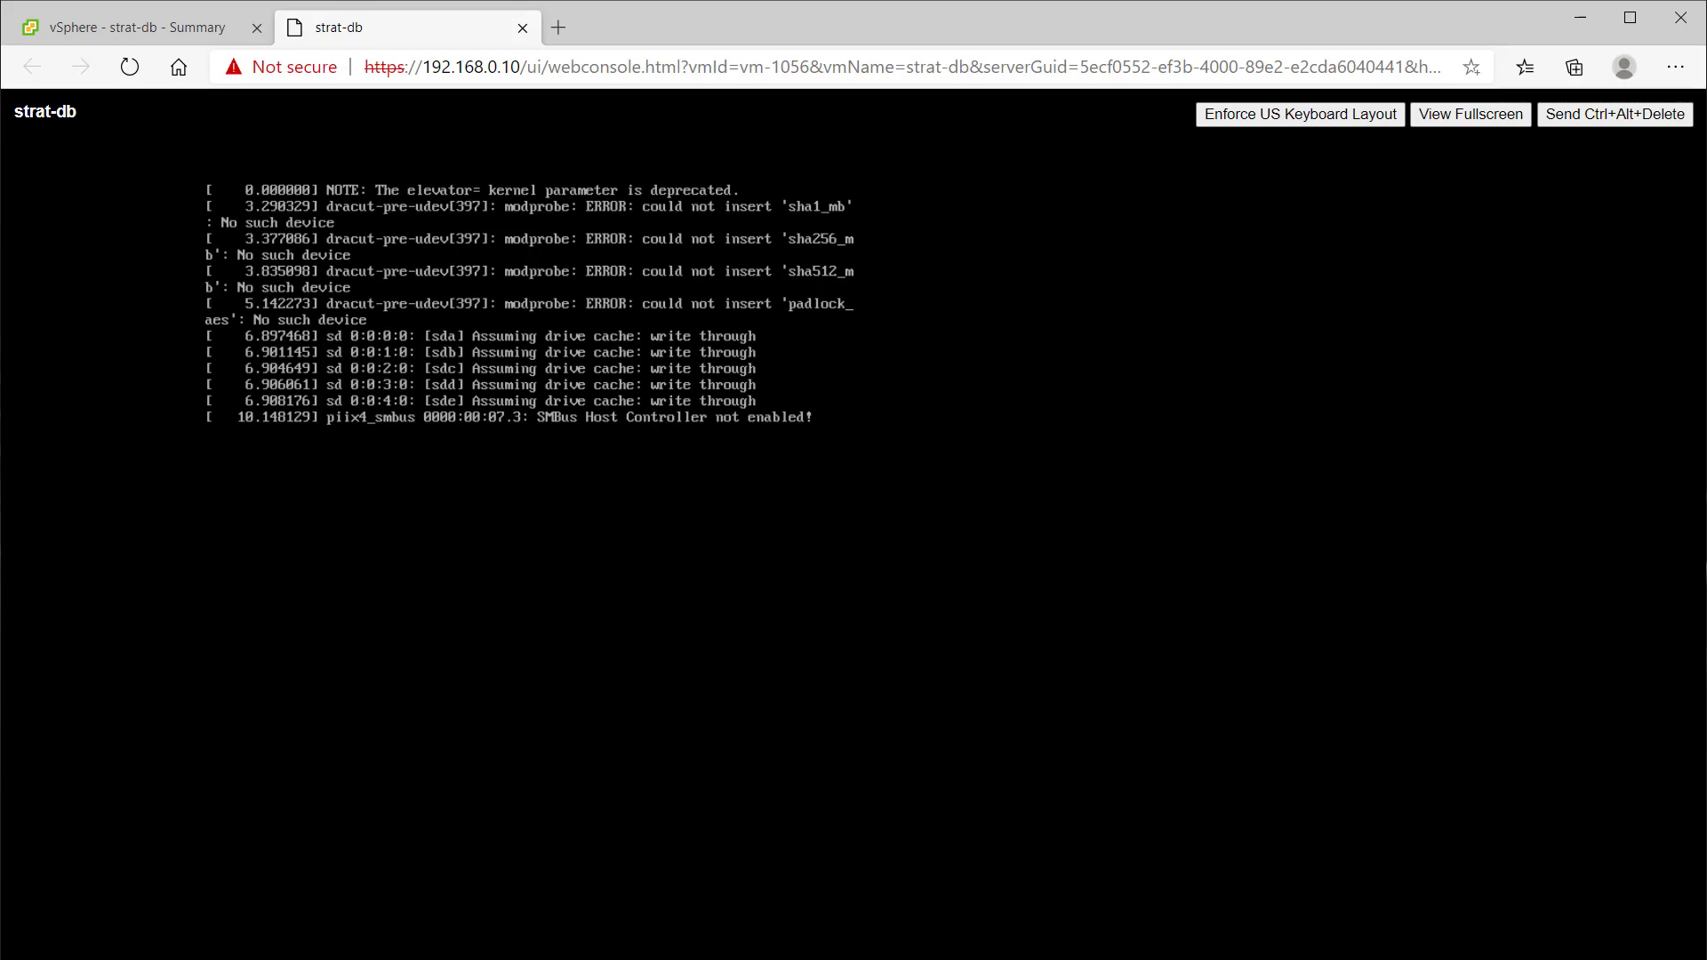
Step: Set hostname strat-db.gplab.local, decline DHCP, and enter static IP 192.168.0.94
type("st")
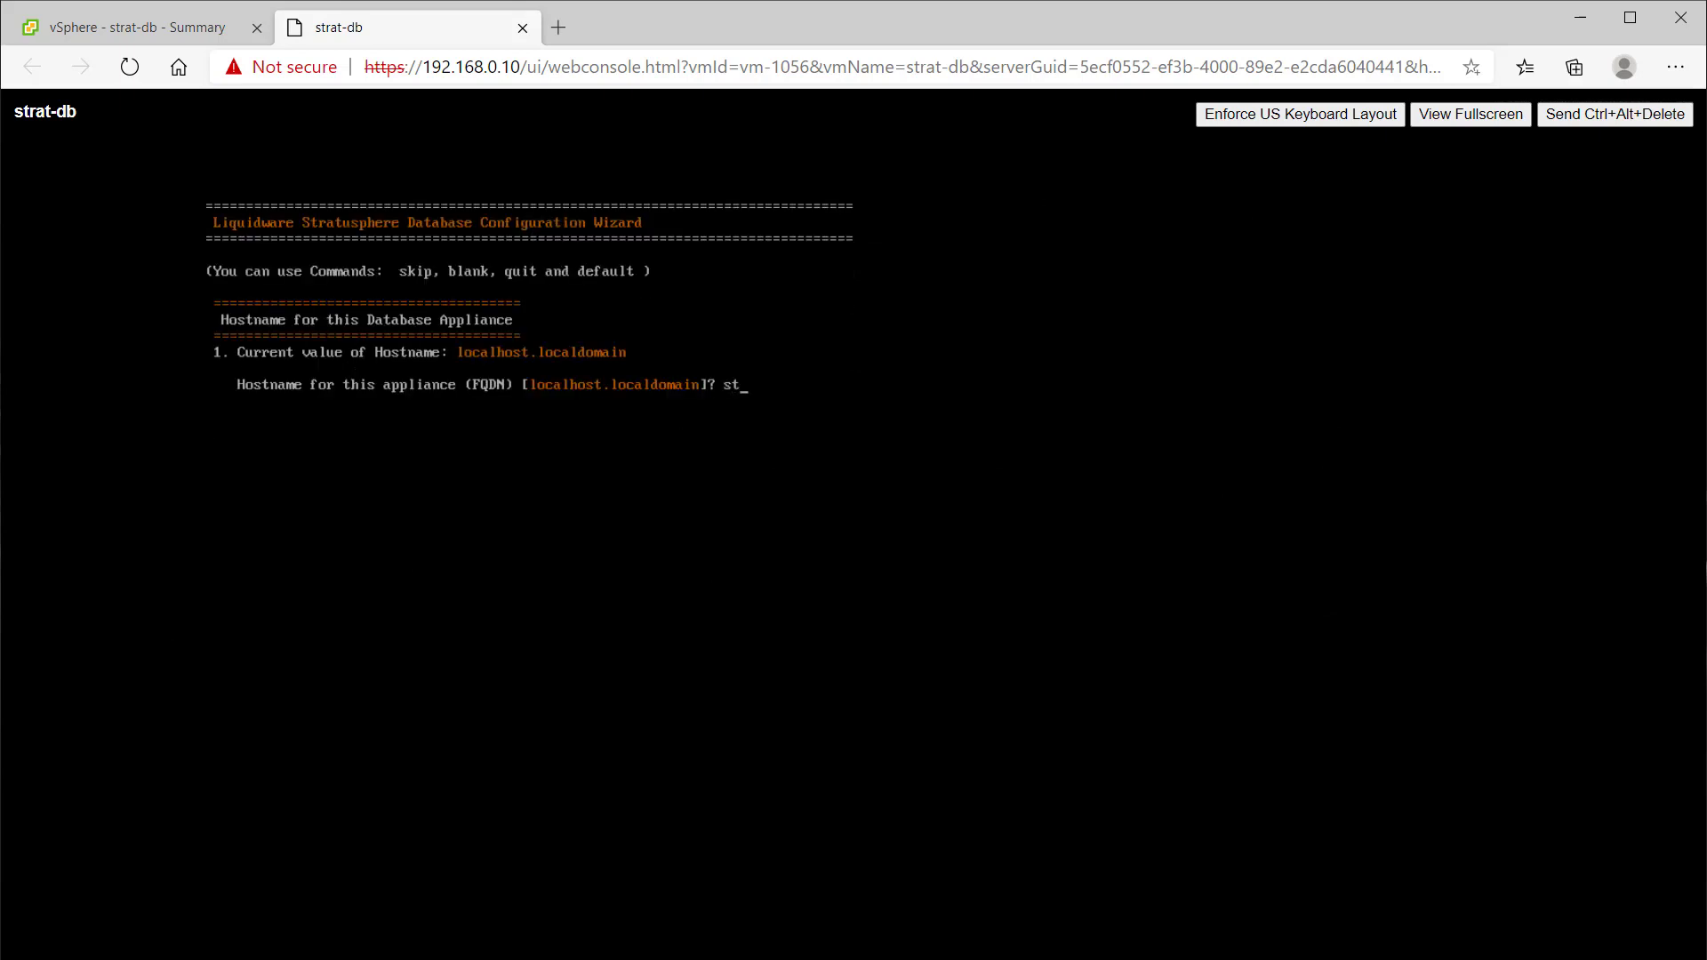
type("rat-")
type("db.gpl")
type("o")
type("b.lo")
type("cal")
key("Return")
type("n")
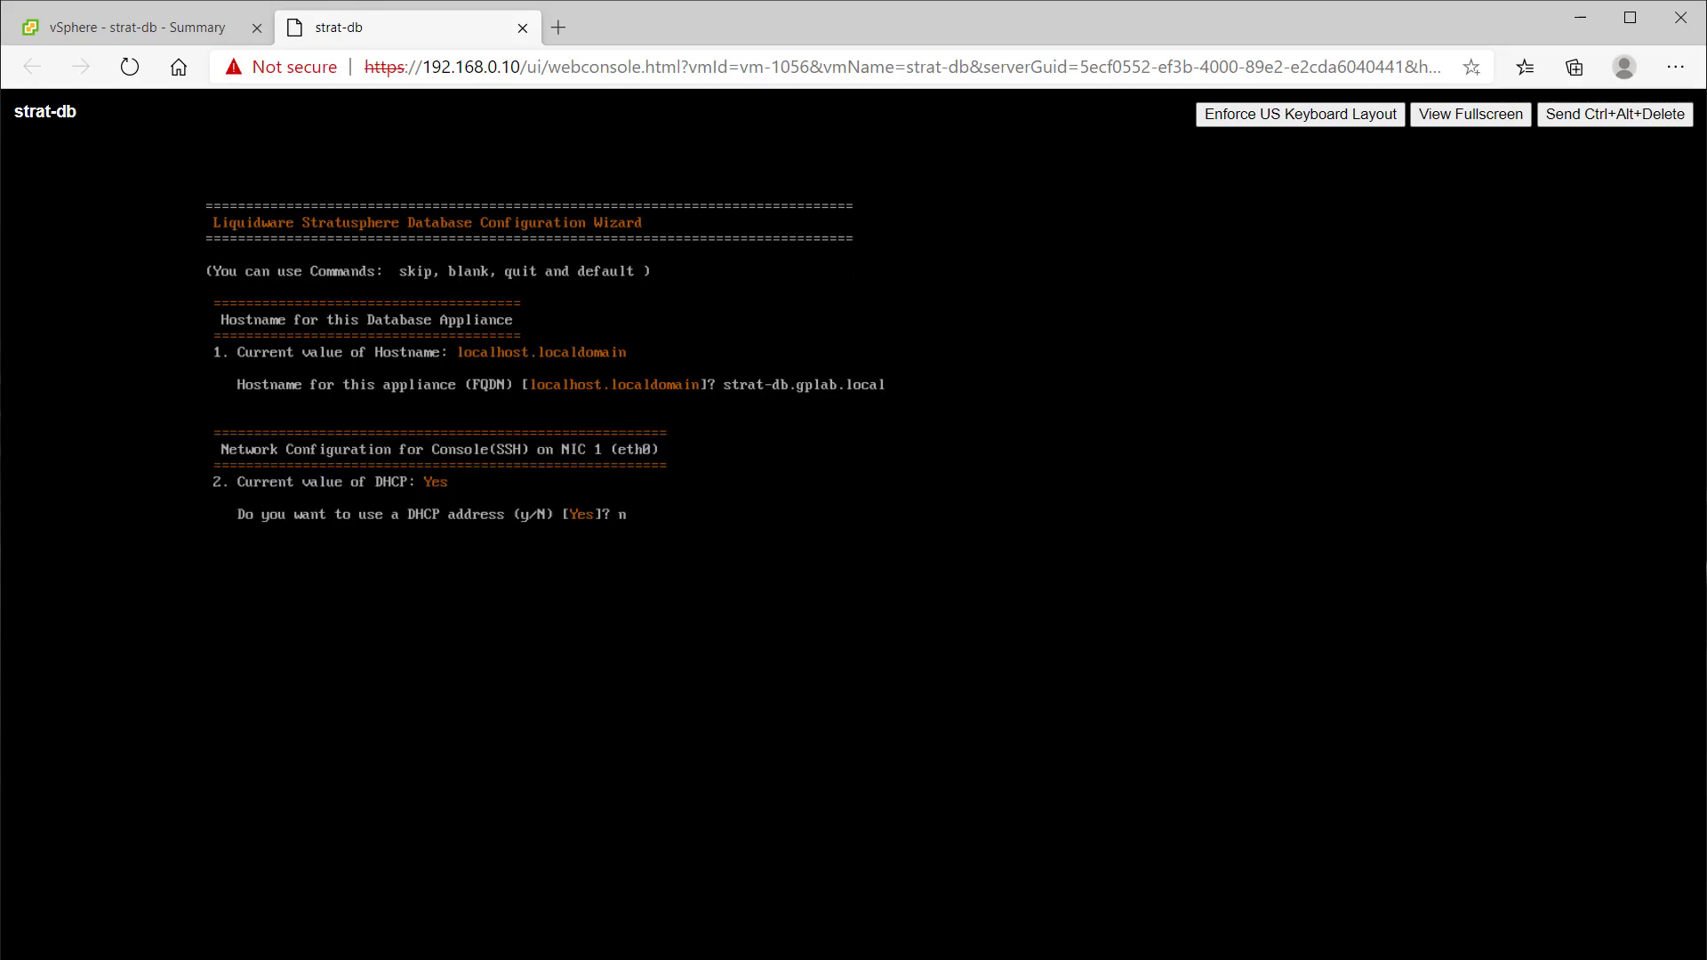
key("Return")
type("192.168.0.94")
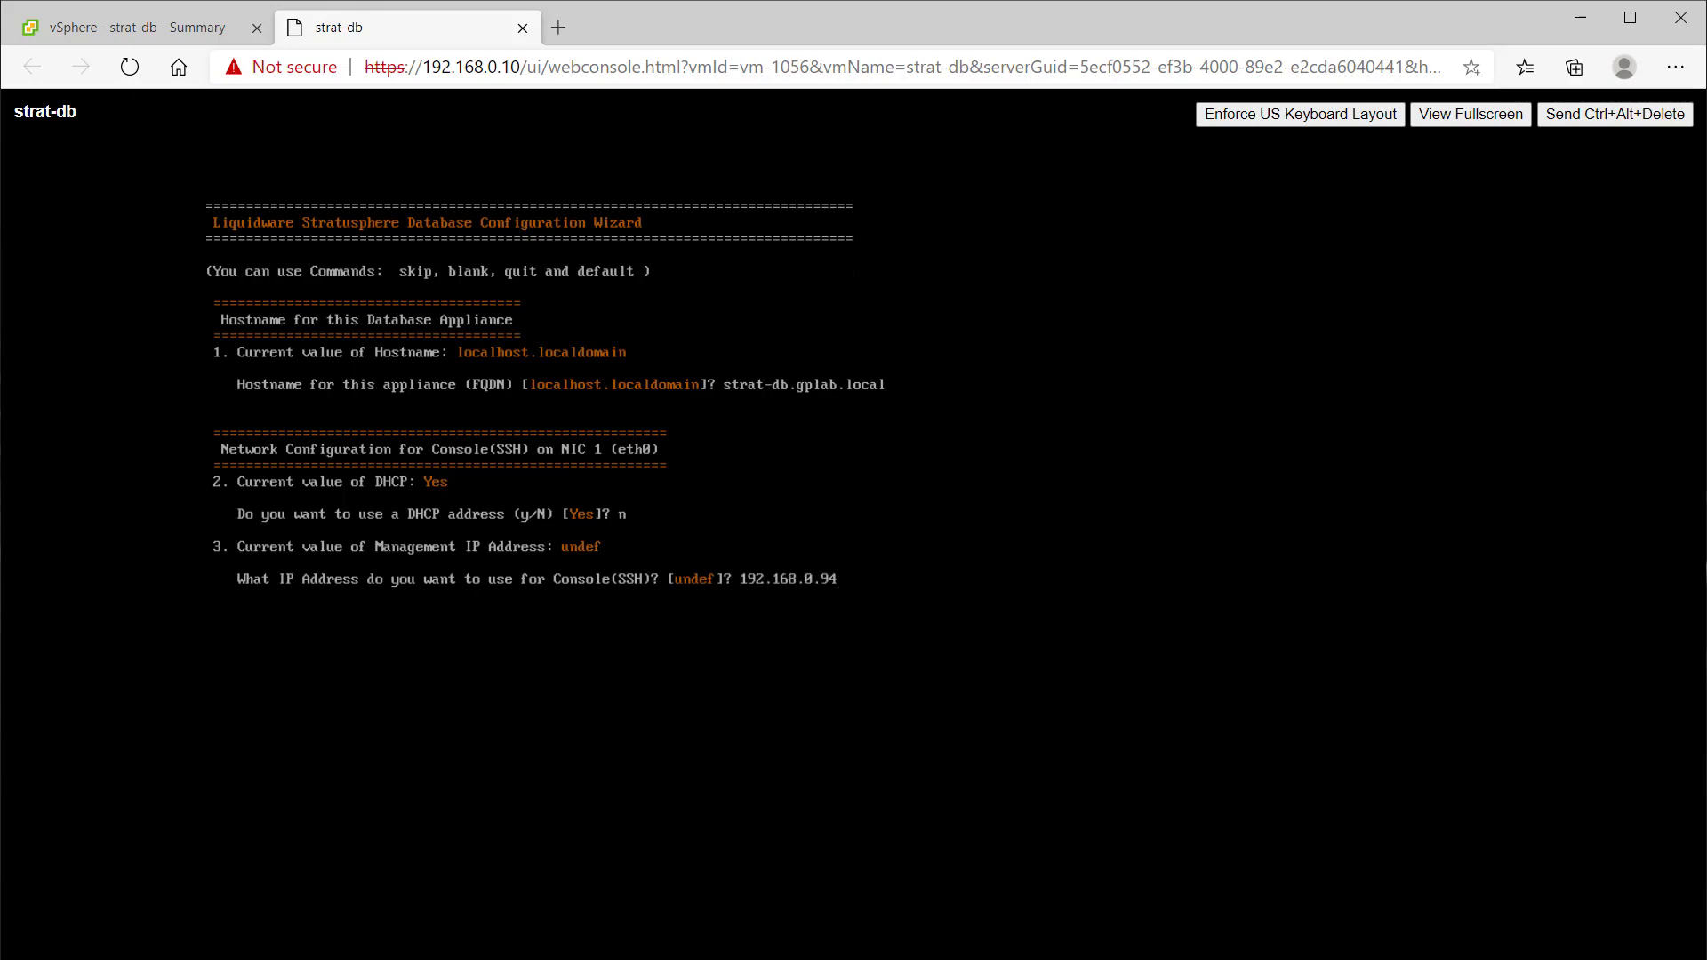
key("Return")
Step: Enter mask 255.255.254.0, gateway 192.168.1.1, DNS 192.168.0.5, then save with write
type("255.255.254.0")
key("Return")
type("192.168.1.1")
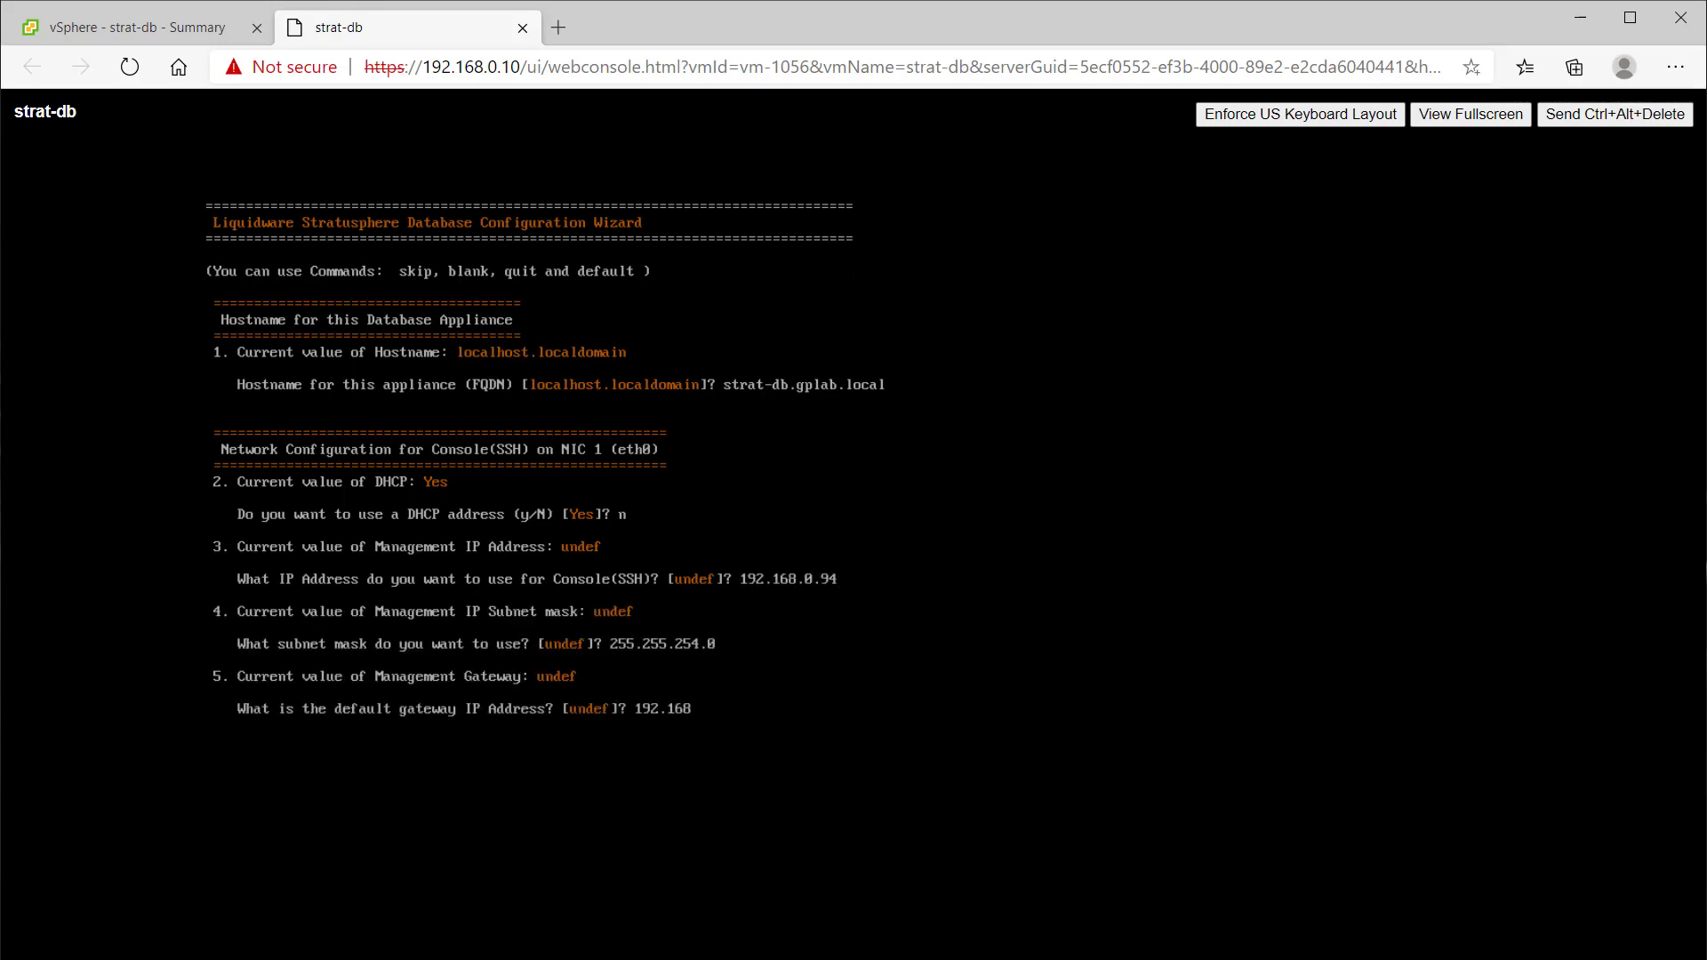
key("Return")
key("Return")
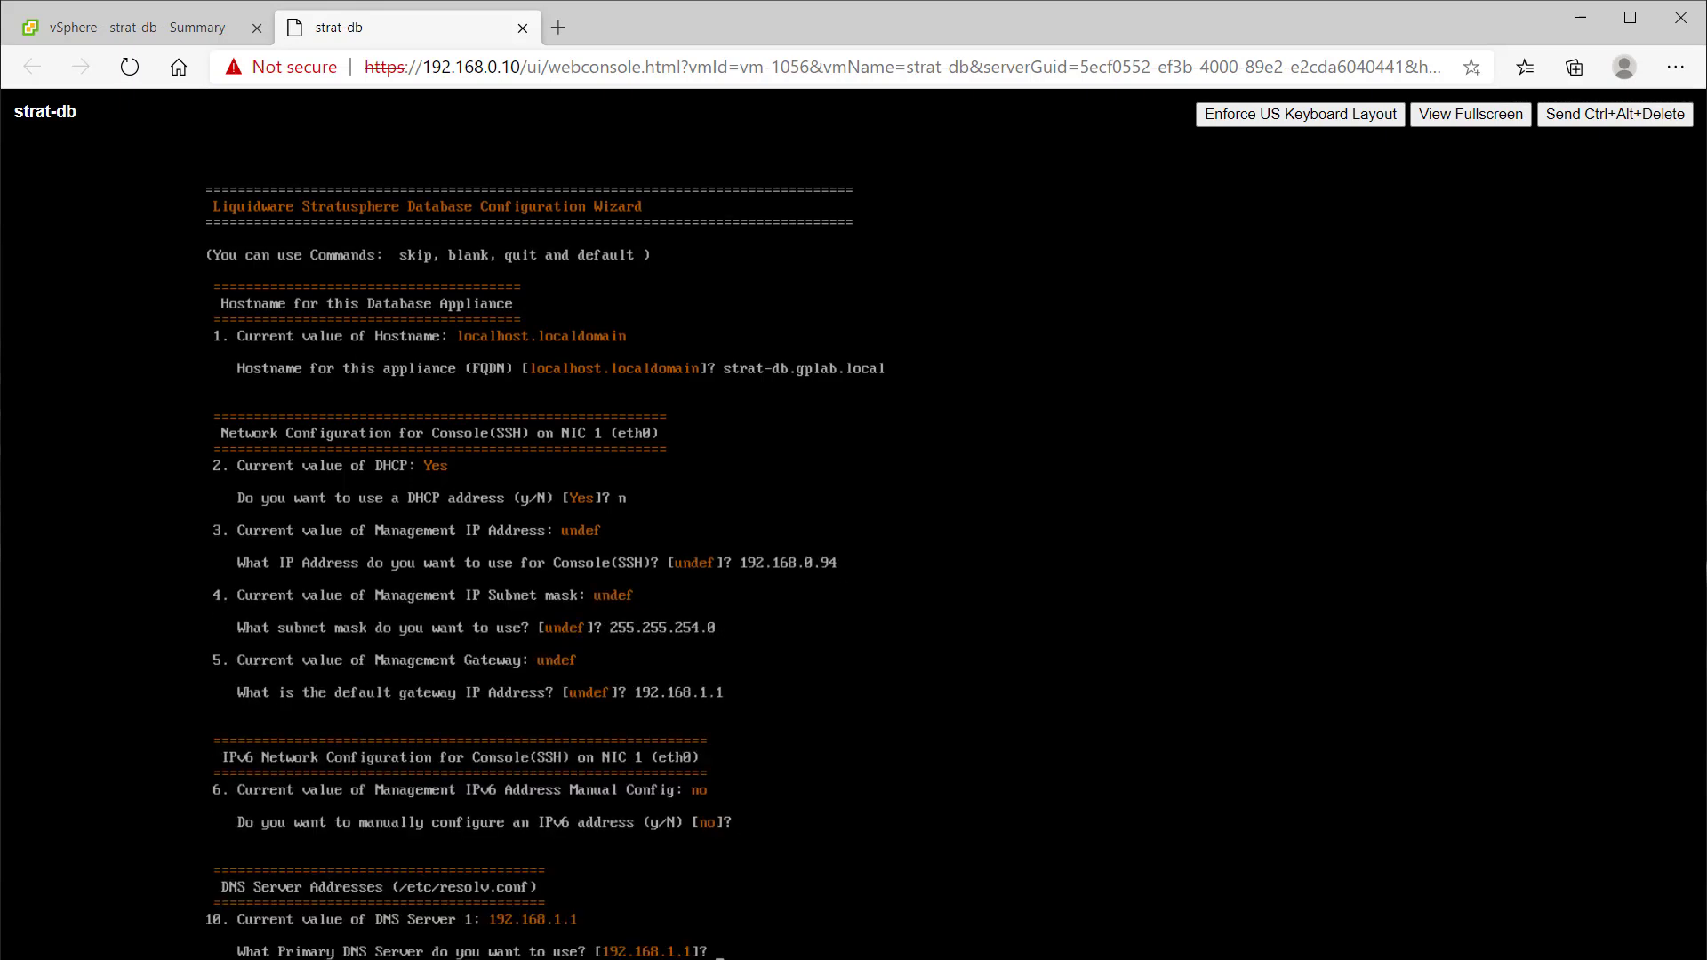
type("192.168.0.5")
key("Return")
key("Return")
key("Return")
key("Return")
key("Return")
key("Return")
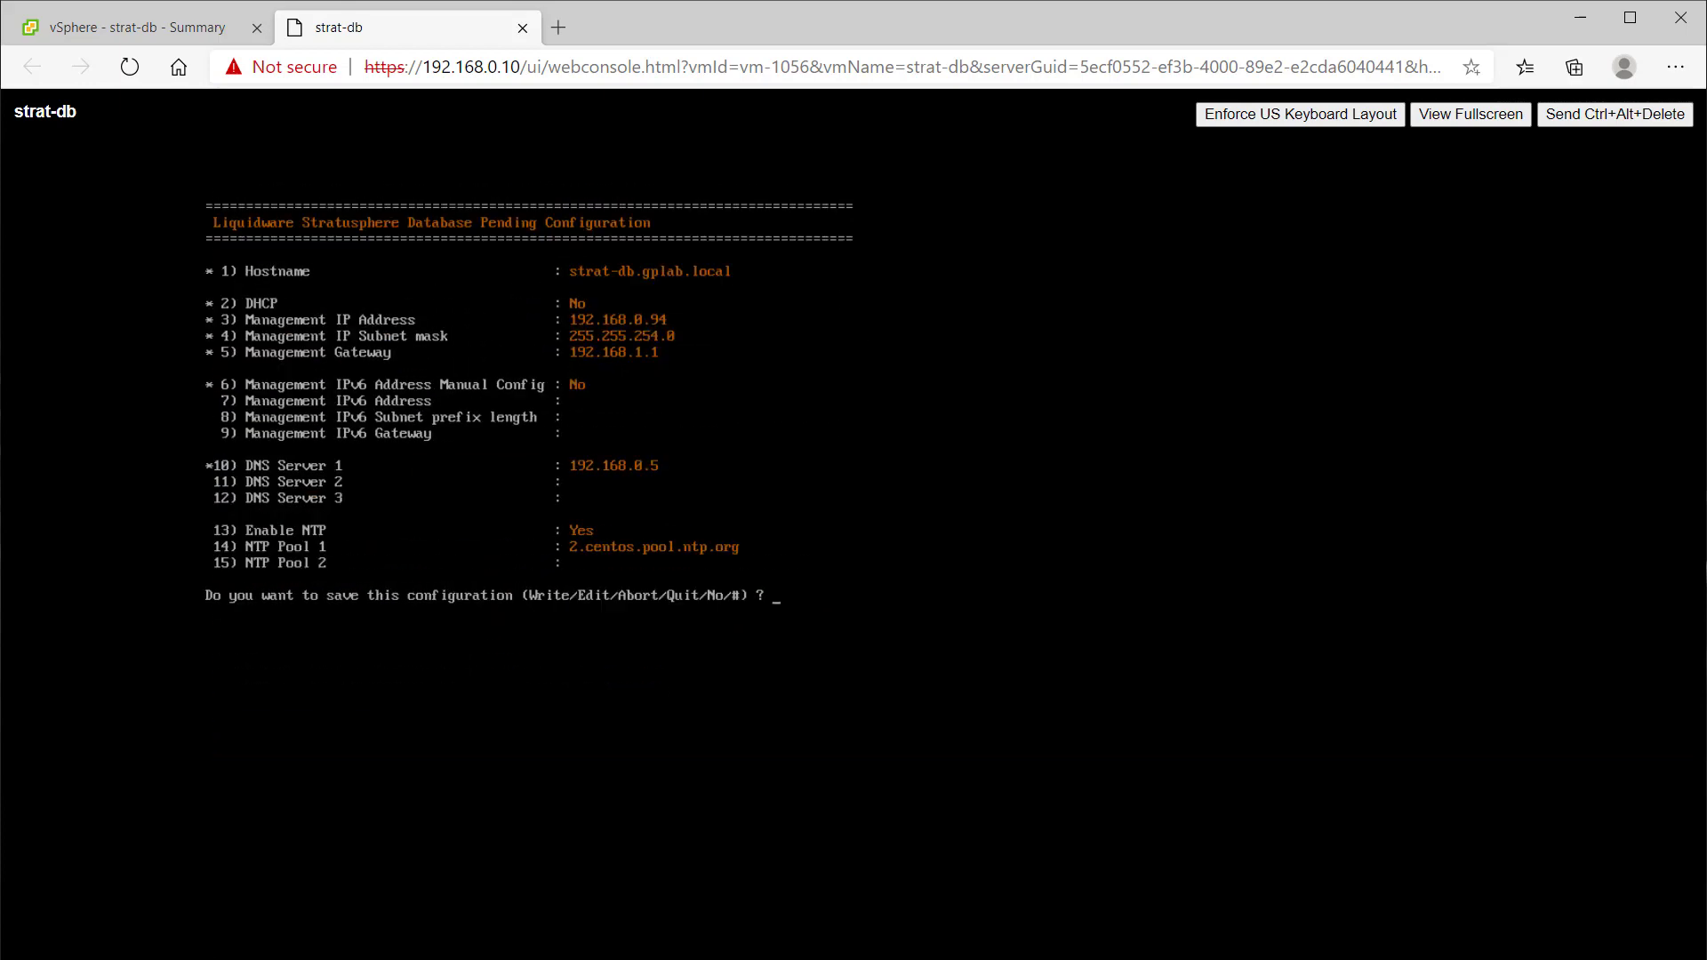
type("write")
key("Return")
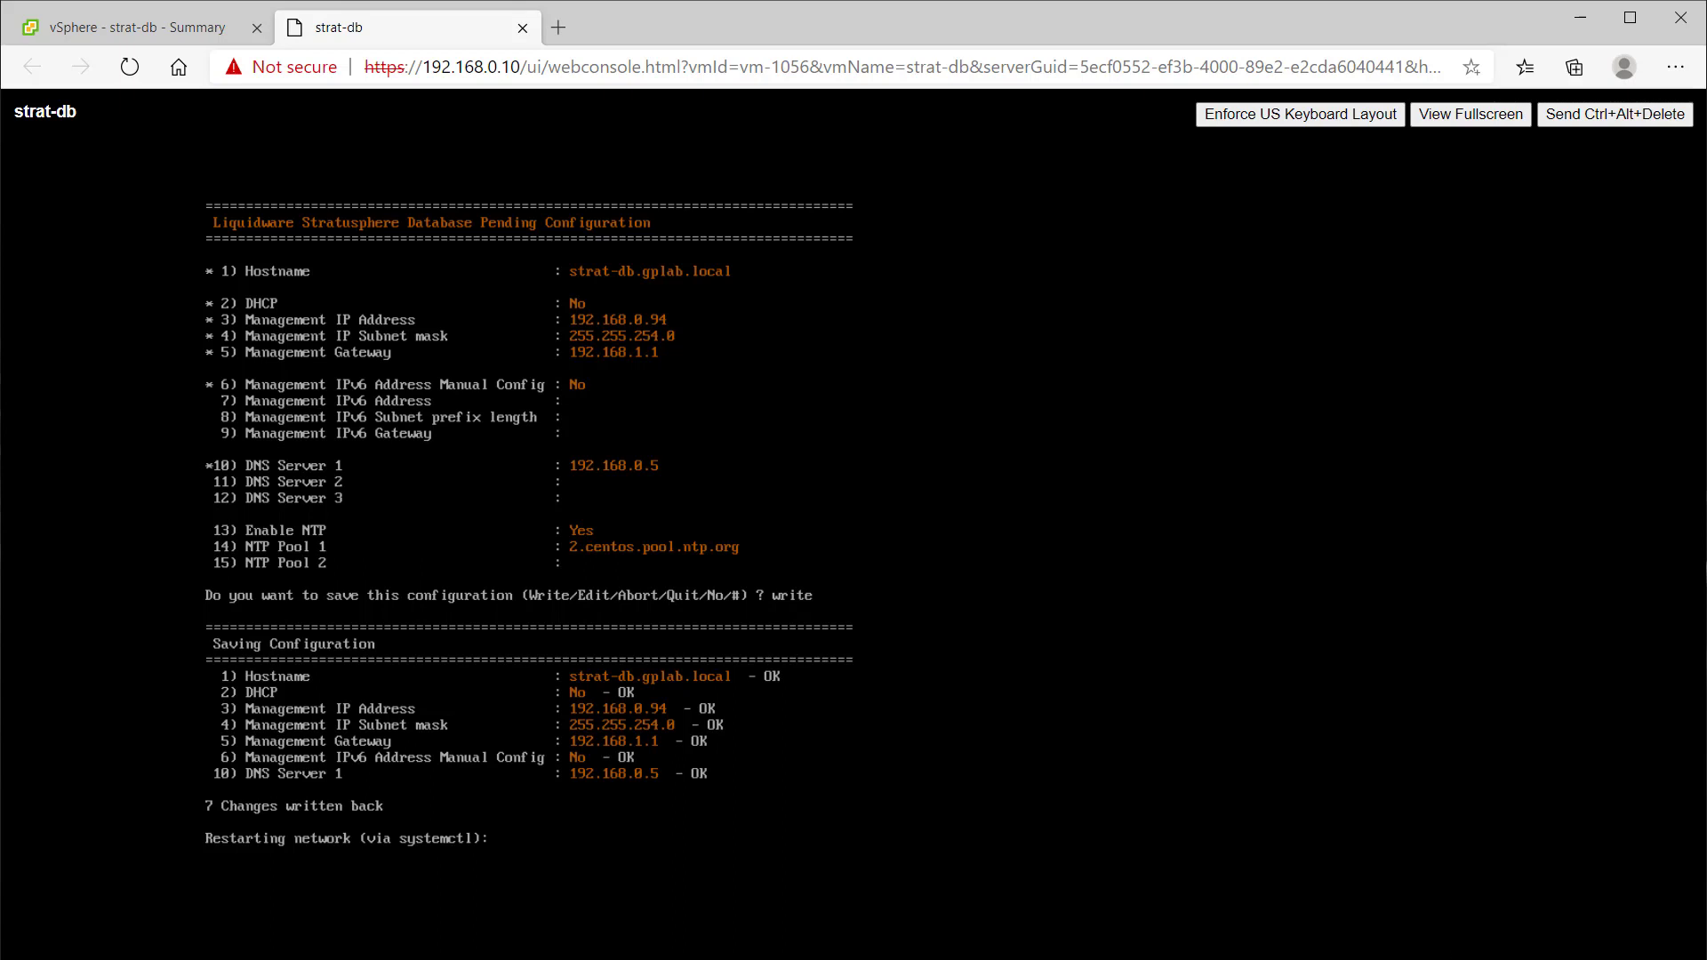
key("Return")
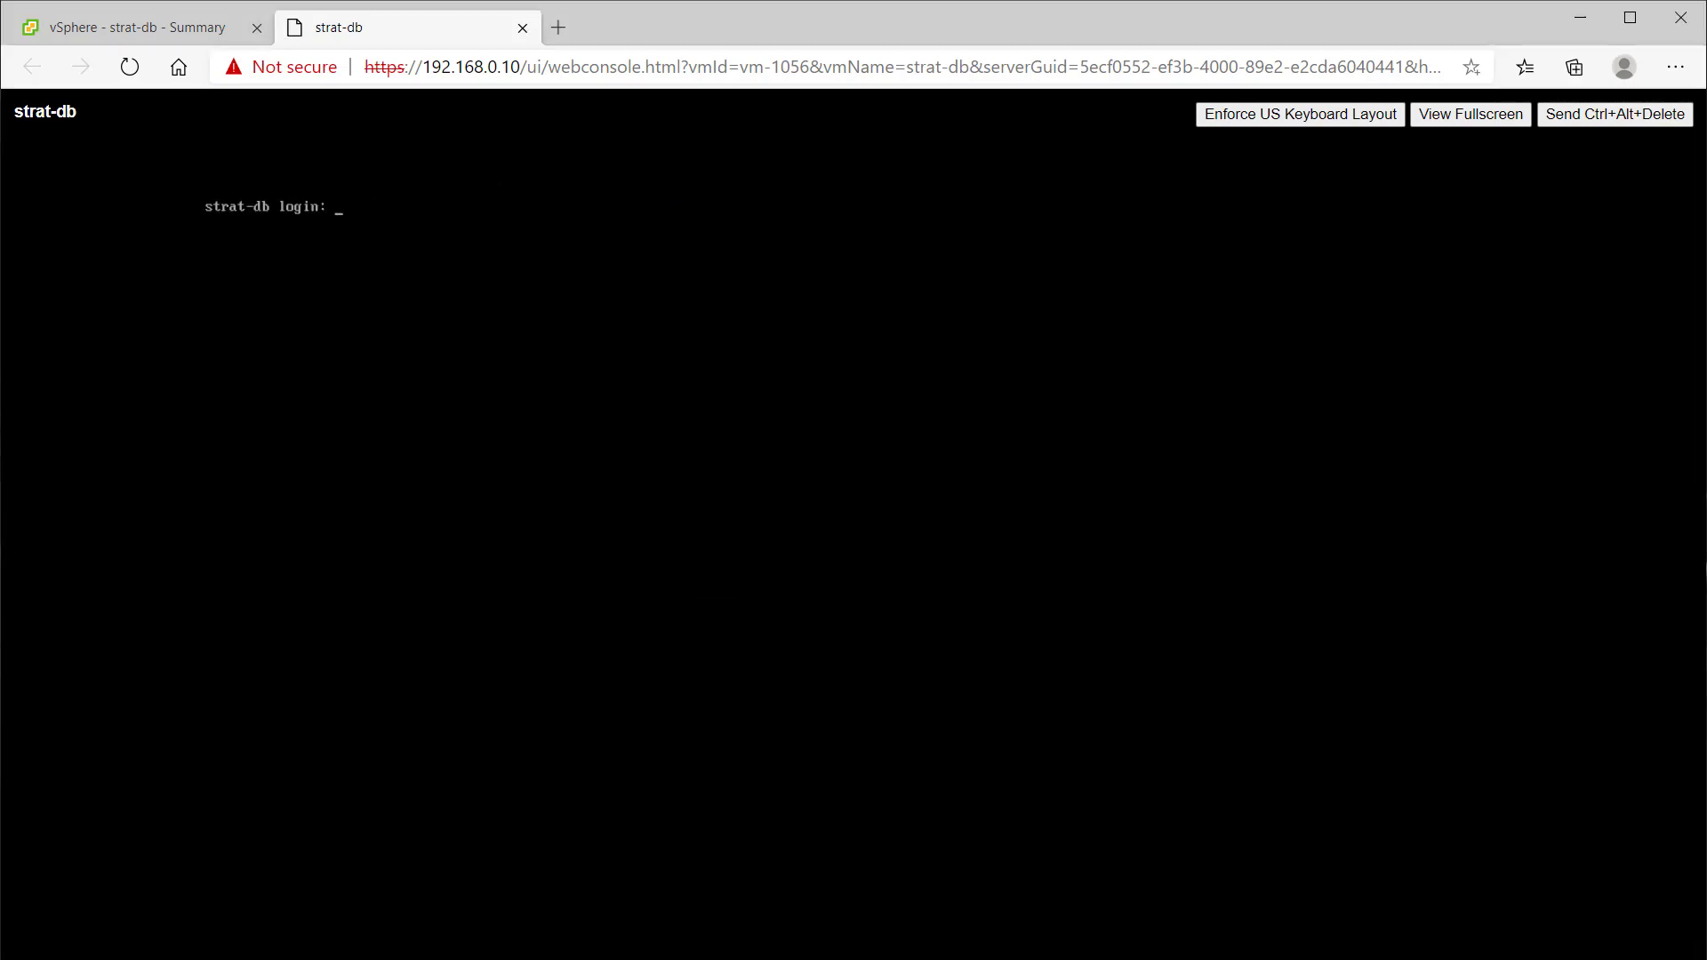
Step: Log in as ssconsole, choose M, and migrate from the old HUB/DB at 192.168.0.91
type("ssconsole")
key("Return")
key("Return")
type("M")
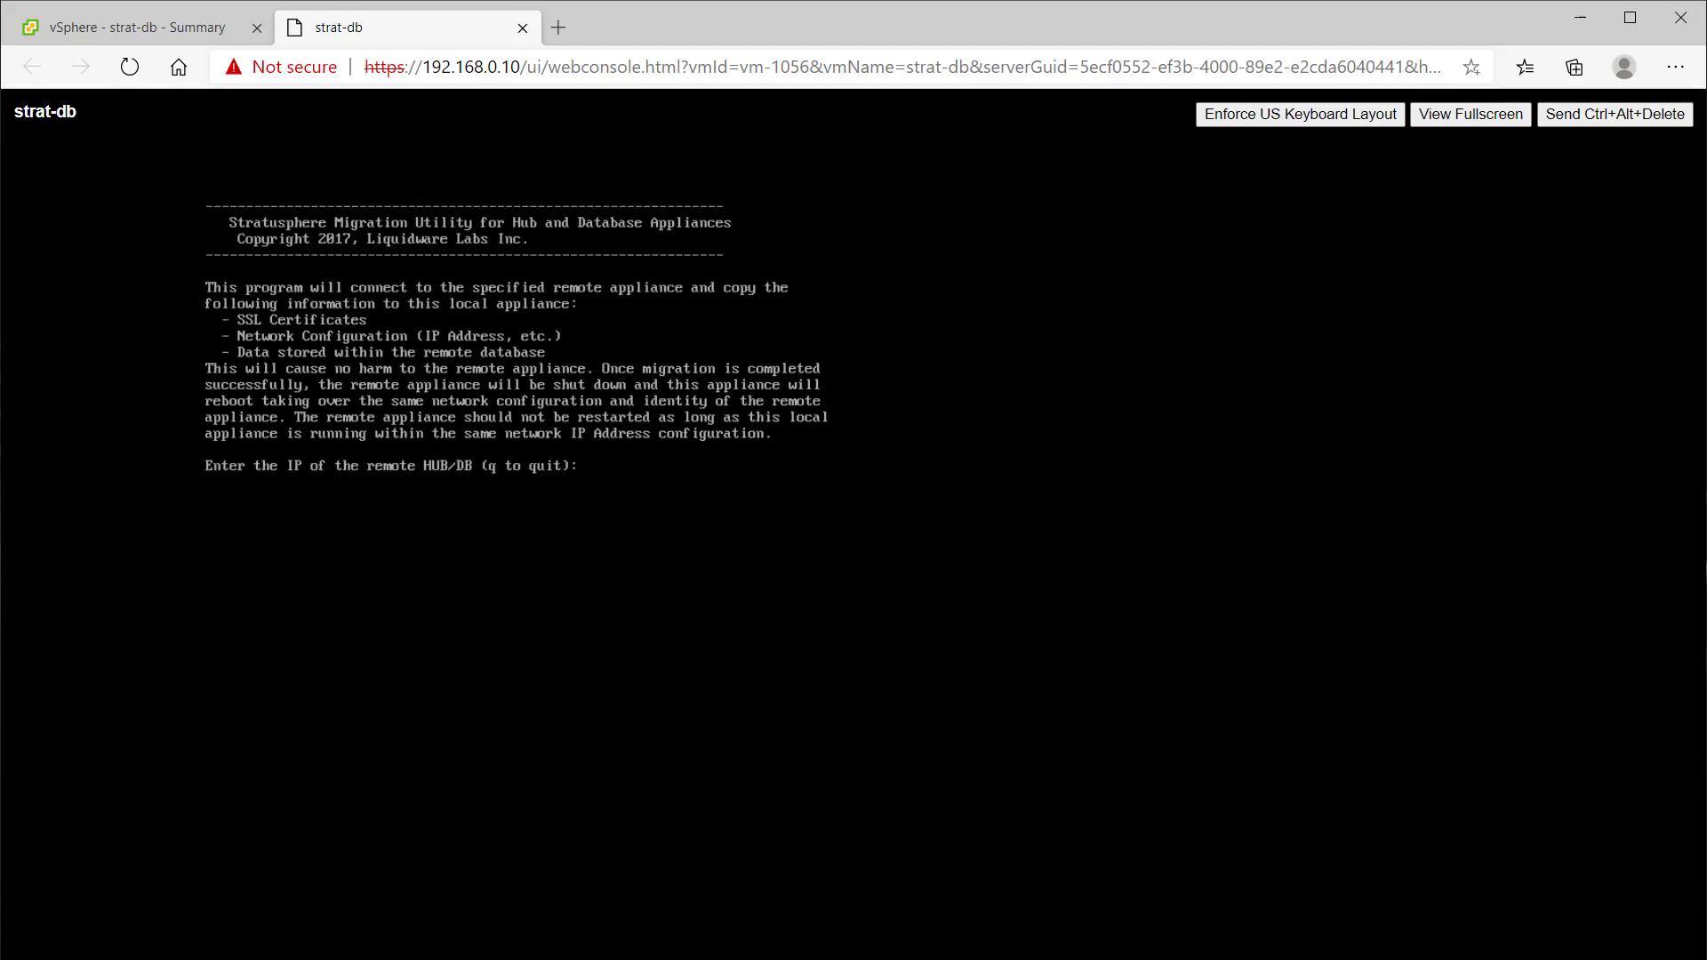
type("192.168.0.91")
key("Return")
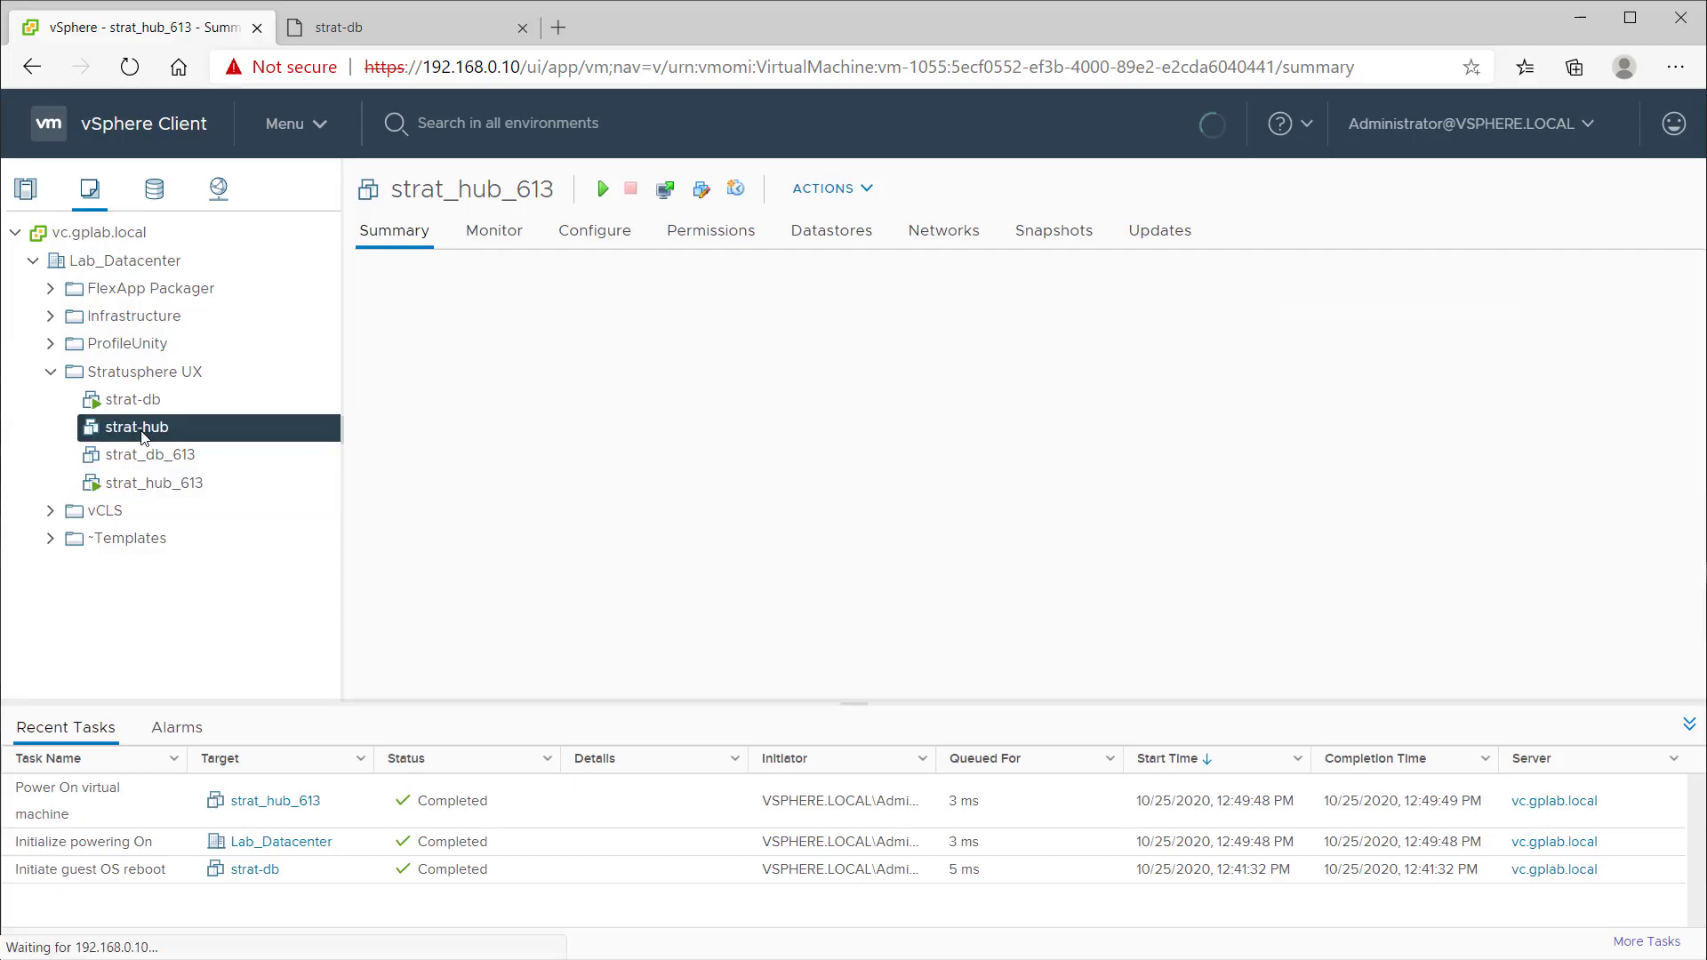
Step: Power on strat-hub from its Power menu and open its web console
right_click(140, 431)
mouse_move(233, 180)
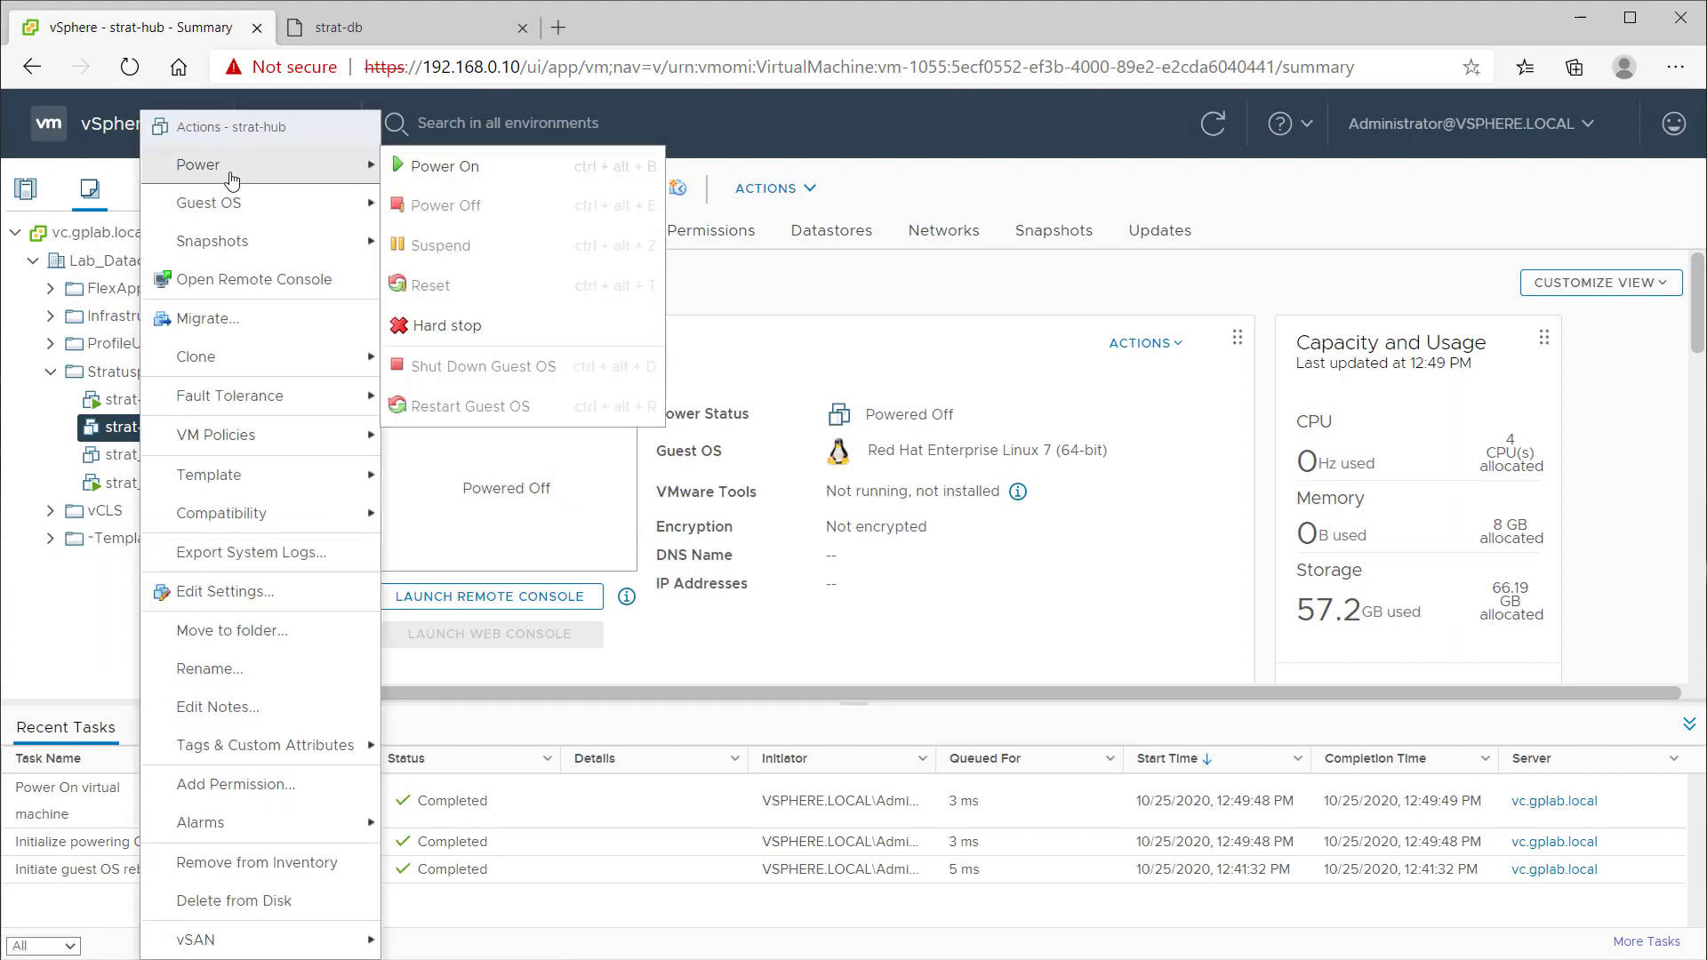
left_click(468, 172)
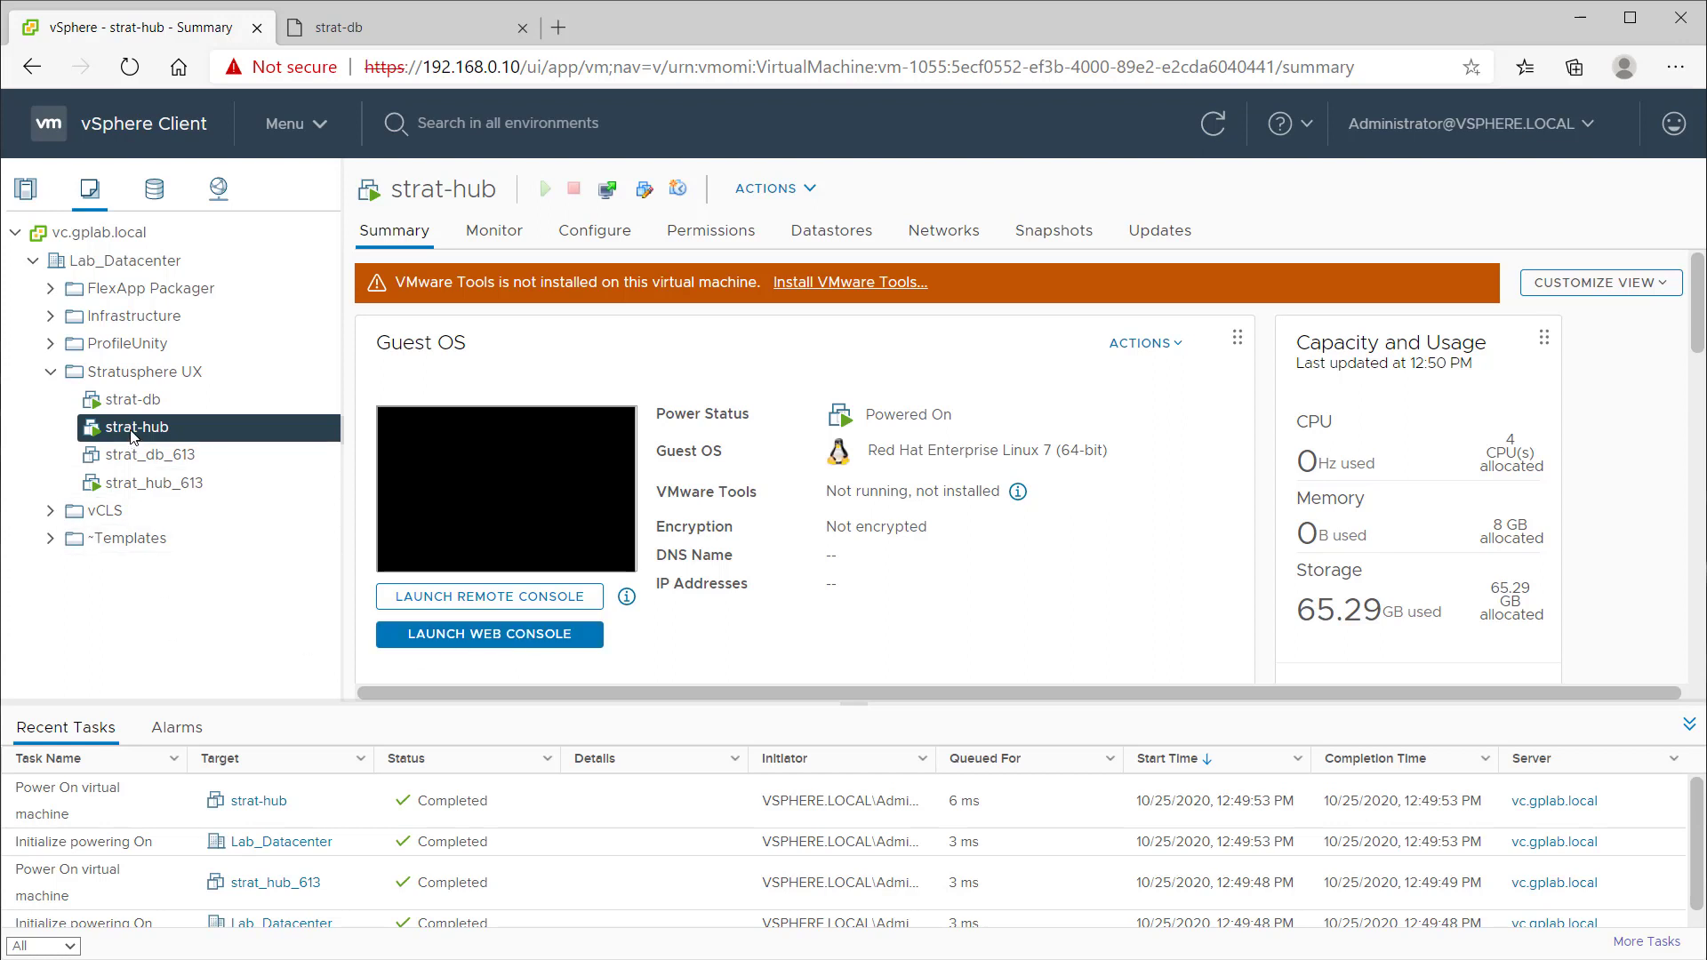
left_click(498, 635)
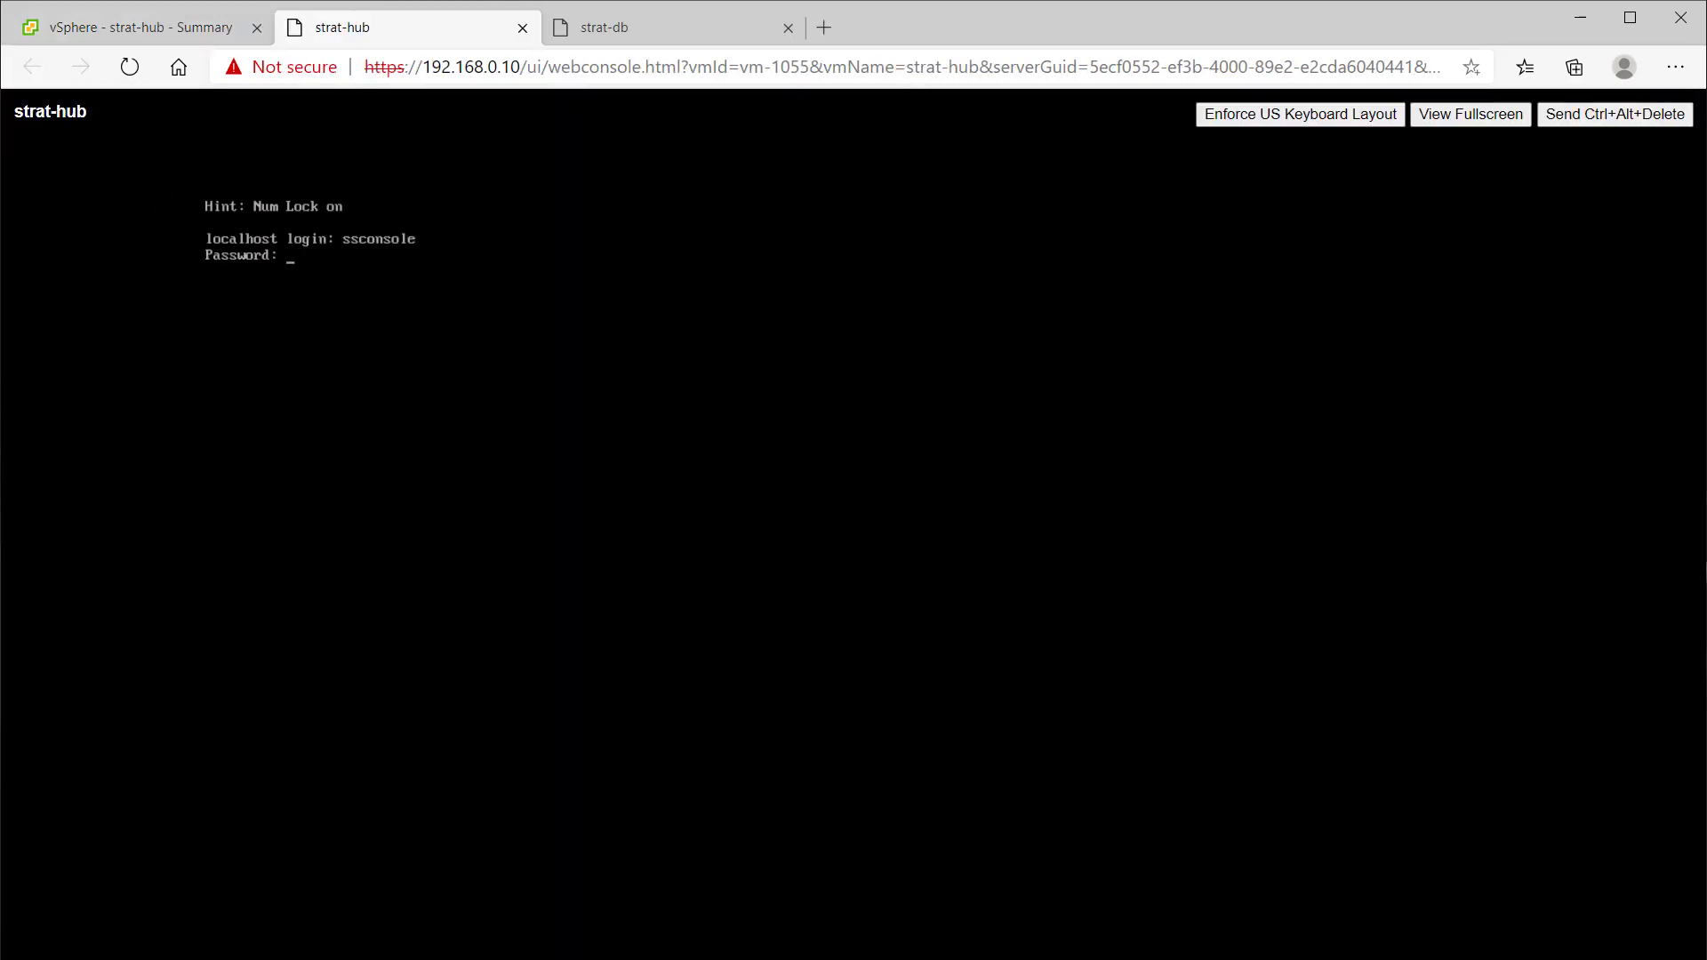
Step: Choose N, confirm Yes, set hostname strat-hub.gplab.local, and turn DHCP off
type("n")
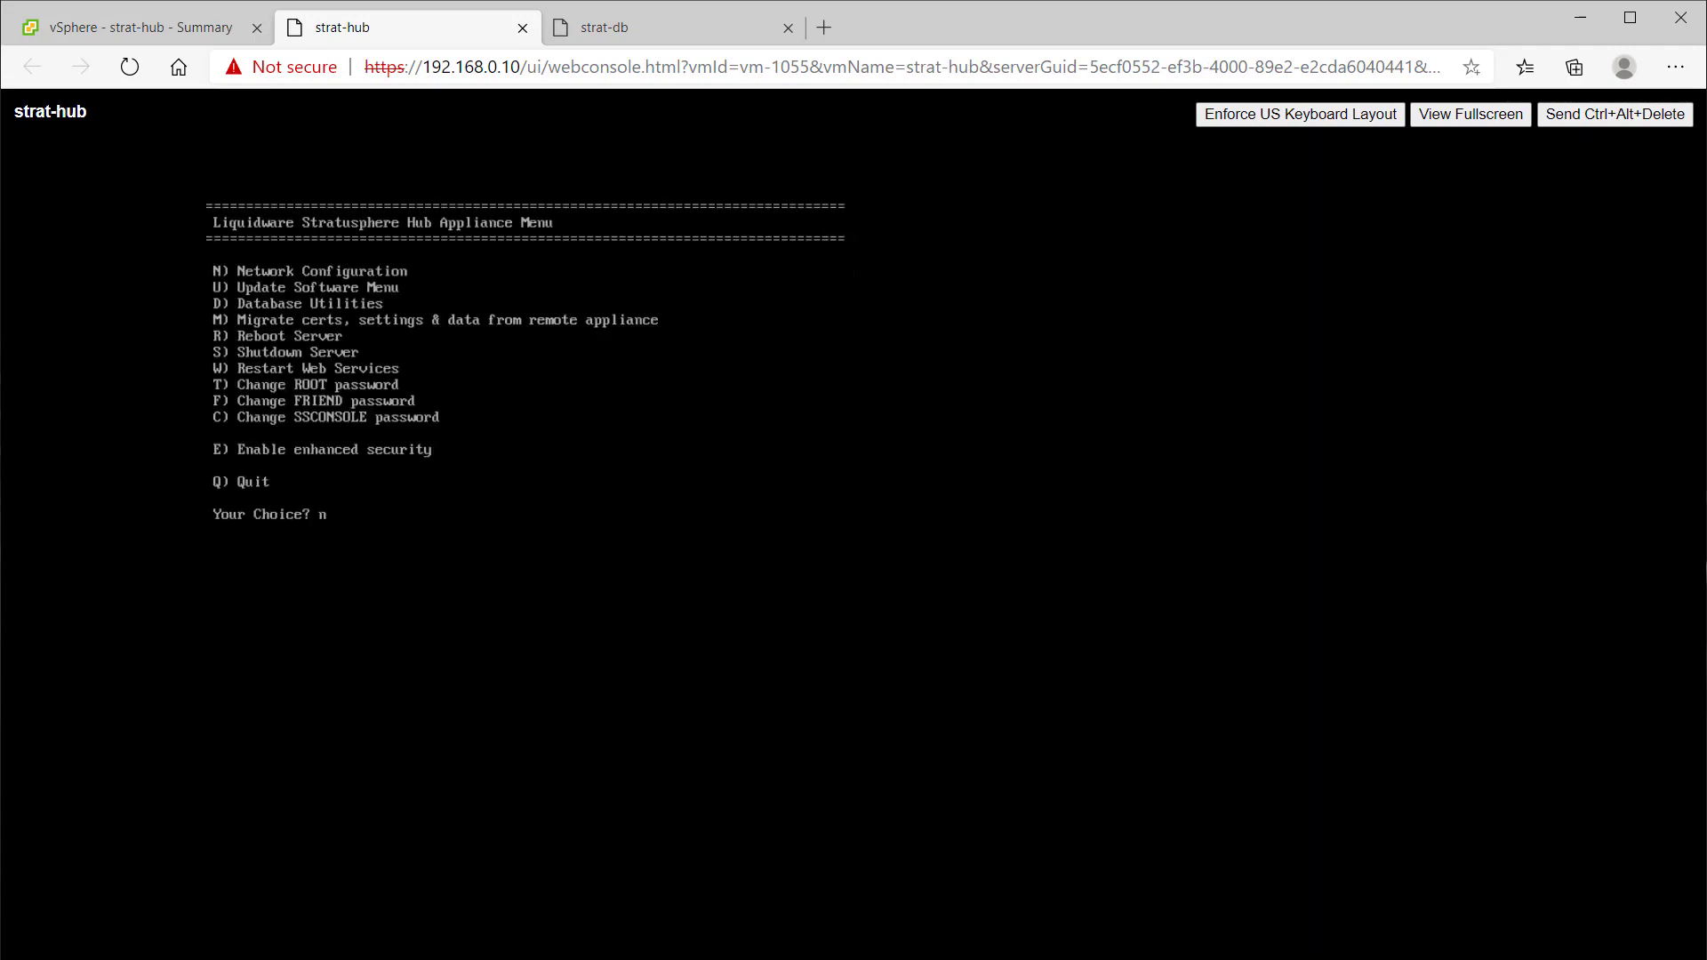
key("Return")
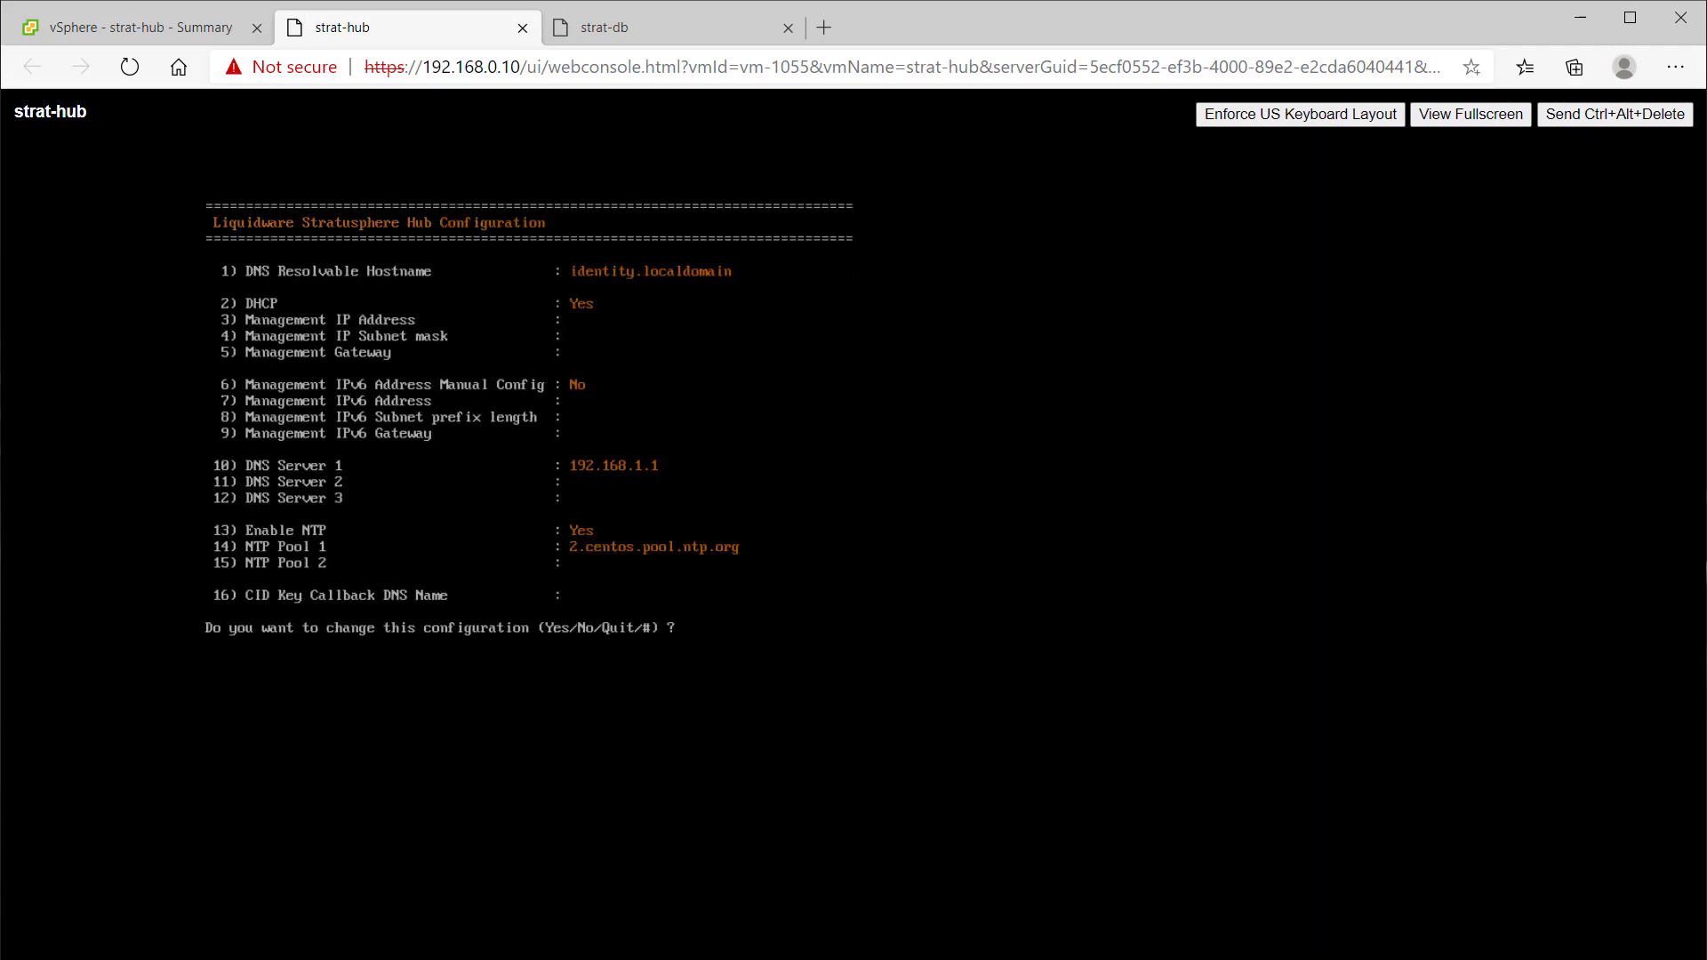
type("Yes")
key("Return")
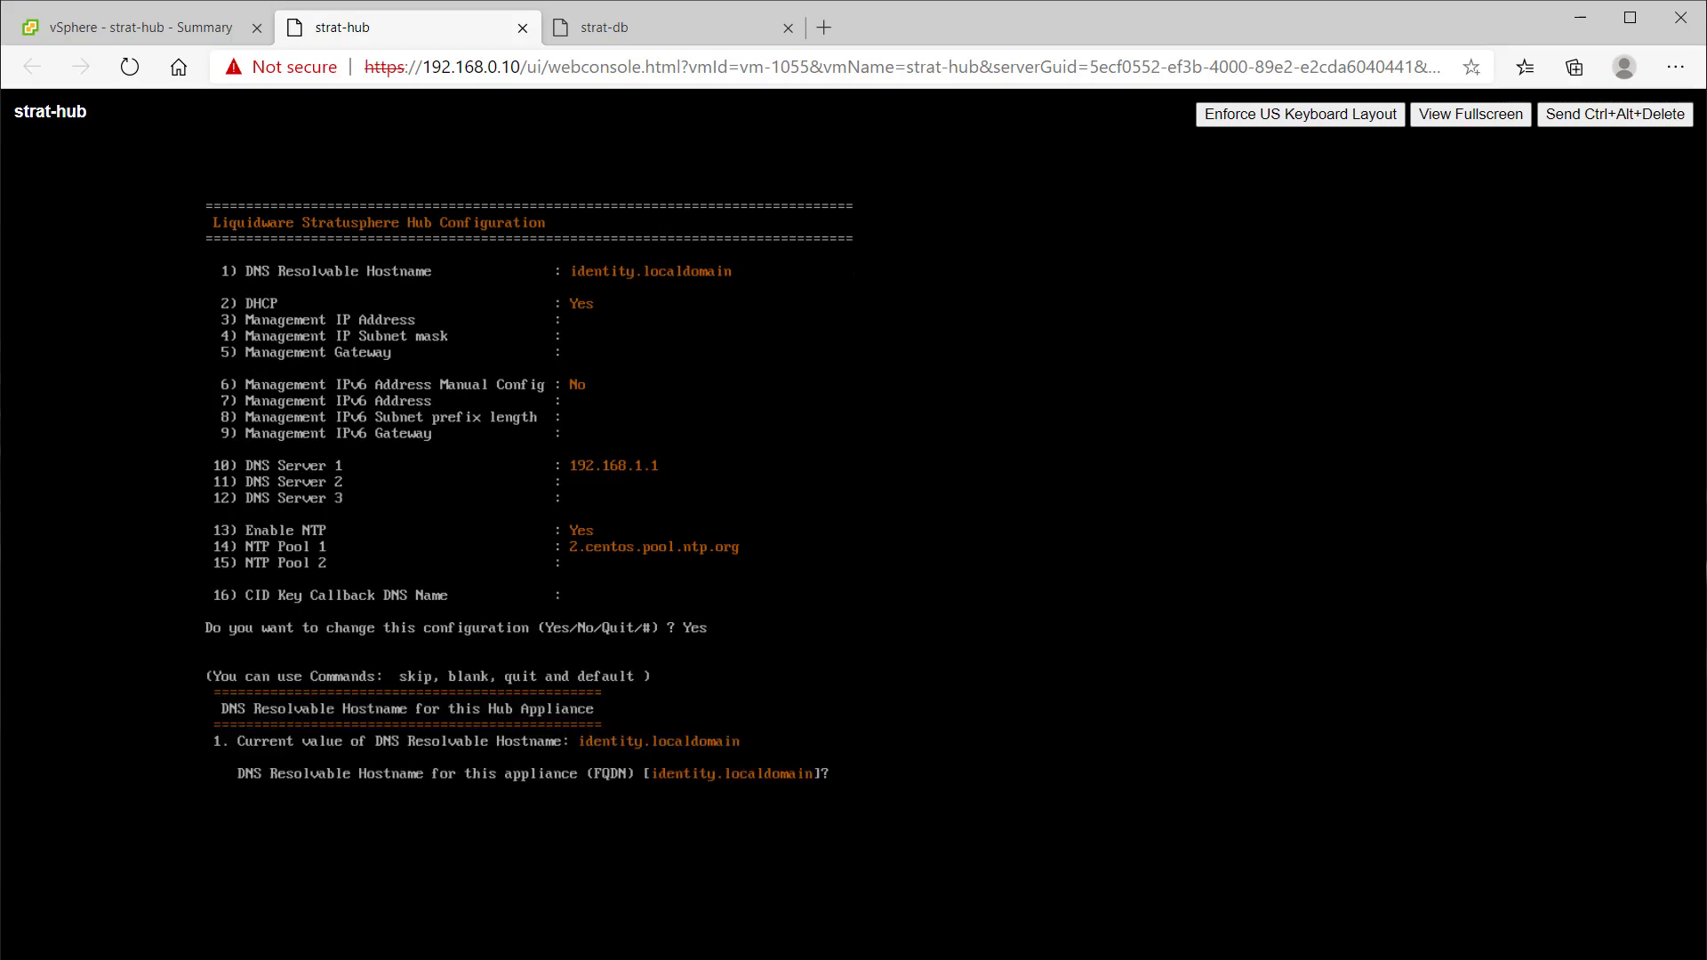
type("strat-hub.gplab.local")
key("Return")
type("No")
key("Return")
Step: Enter IP 192.168.0.93, mask 255.255.254.0, gateway 192.168.1.1, DNS 192.168.0.5, callback ux.gplab.local, then Write
type("192.168.")
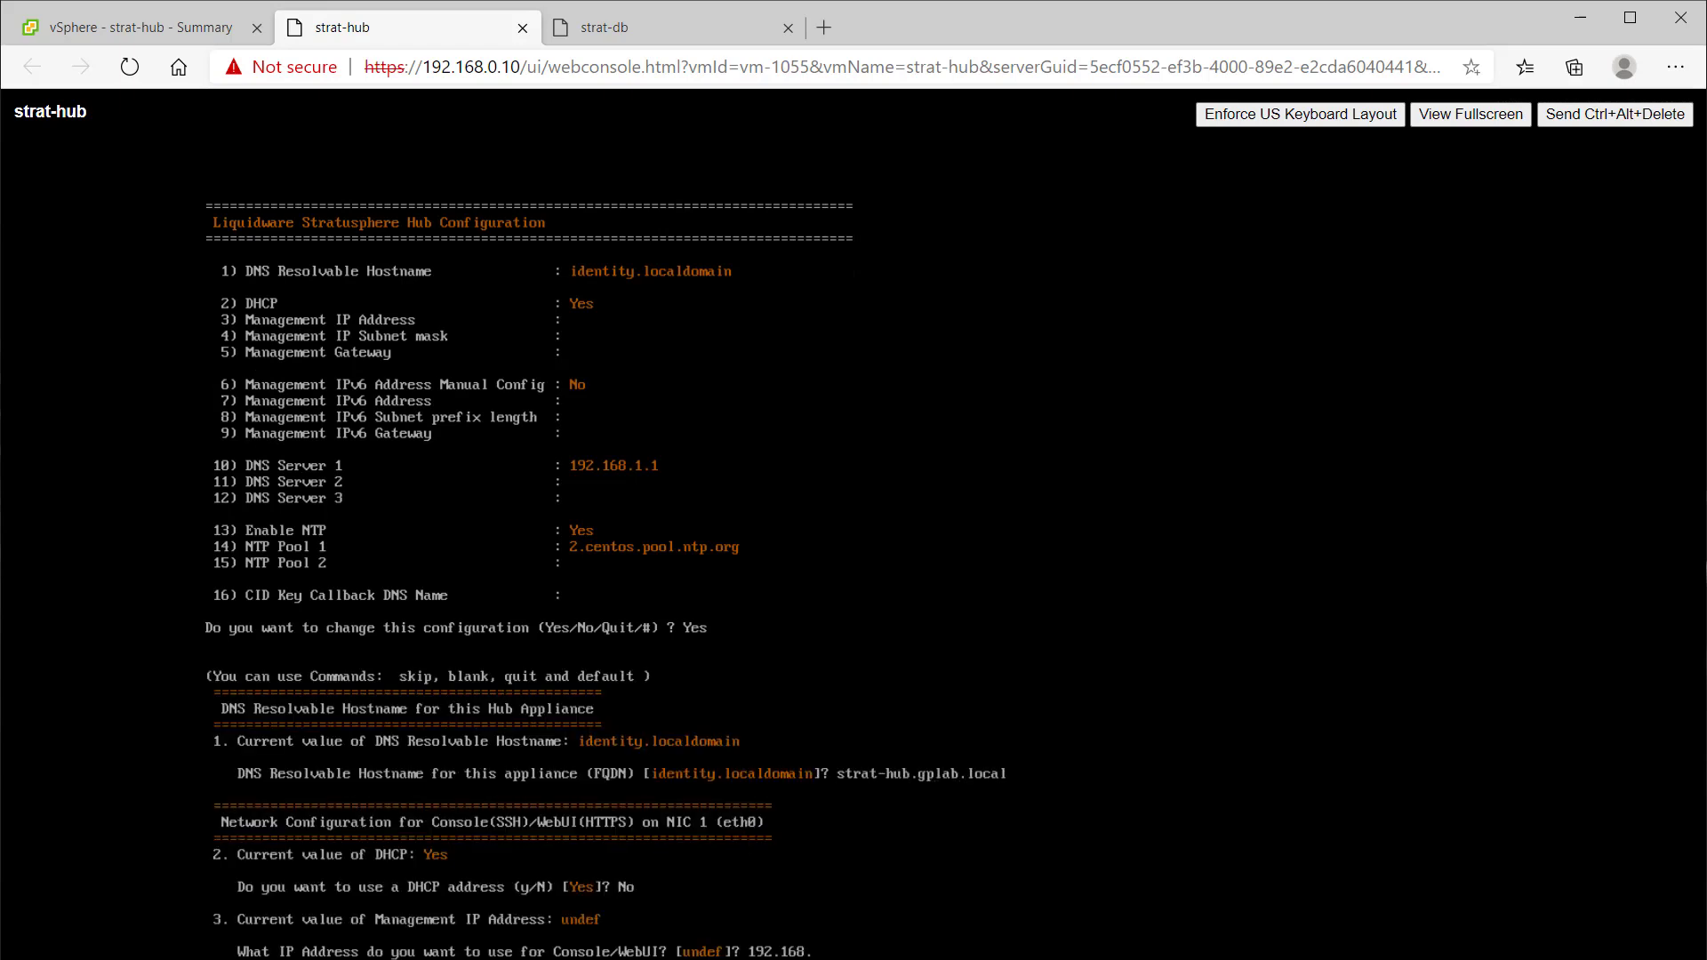
type("0.93")
key("Return")
type("255.255.254.0")
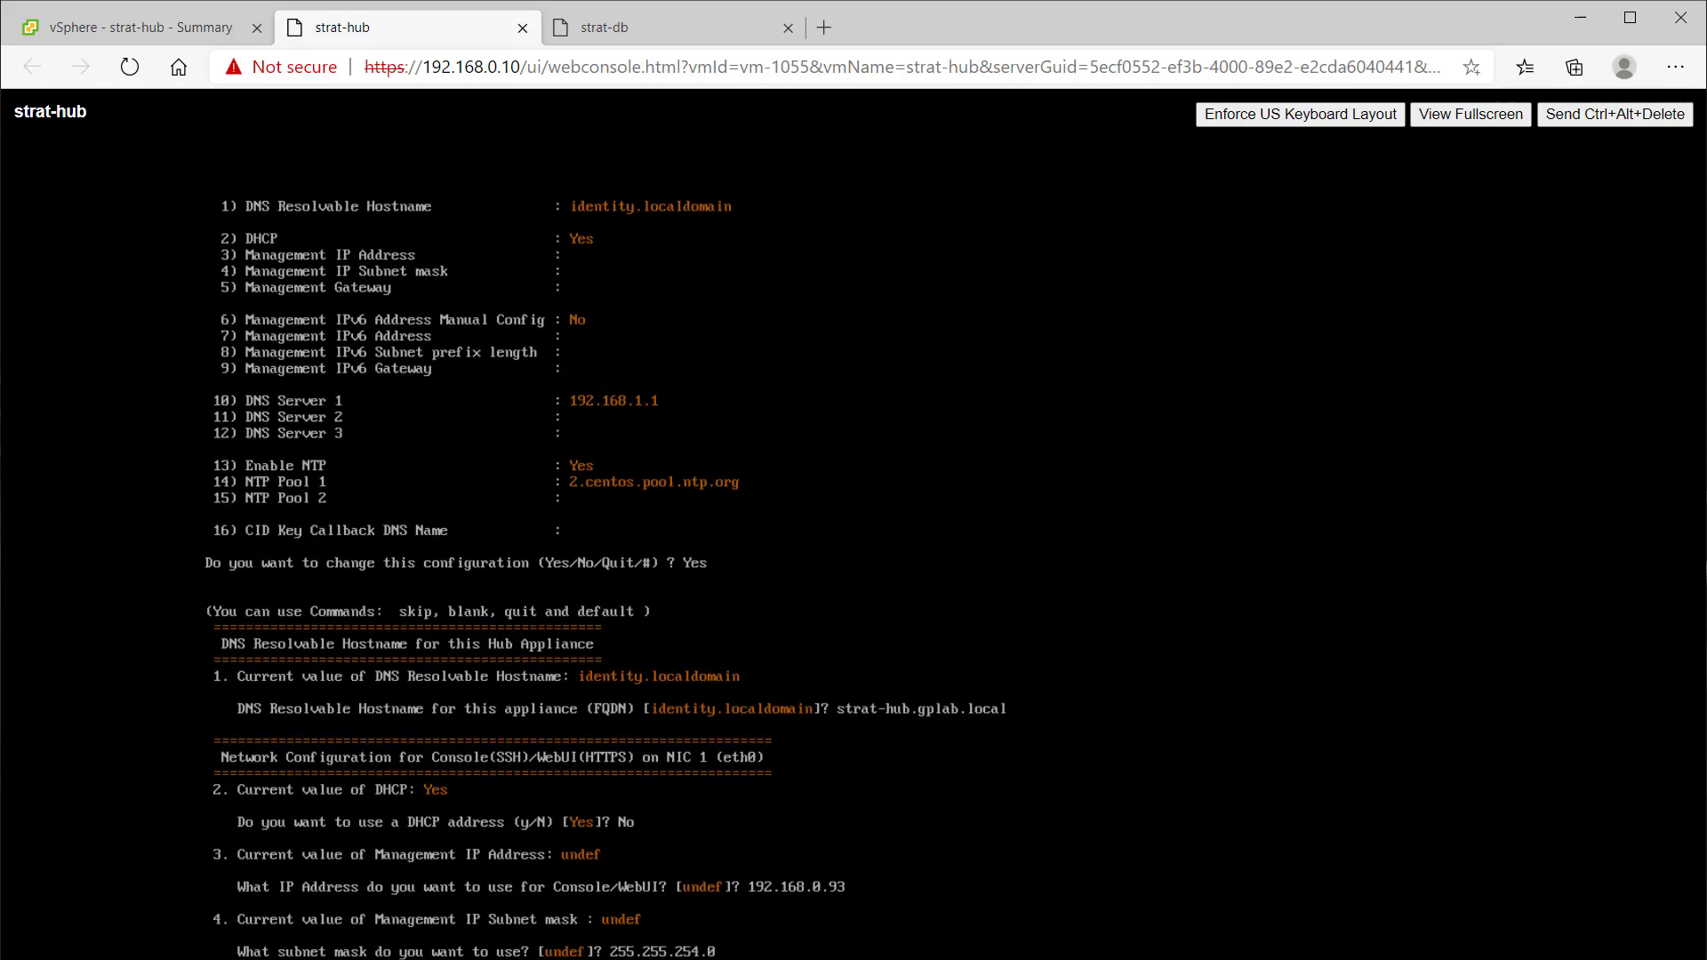
key("Return")
type("192.168.1.1")
key("Return")
key("Return")
type("192.168.0.")
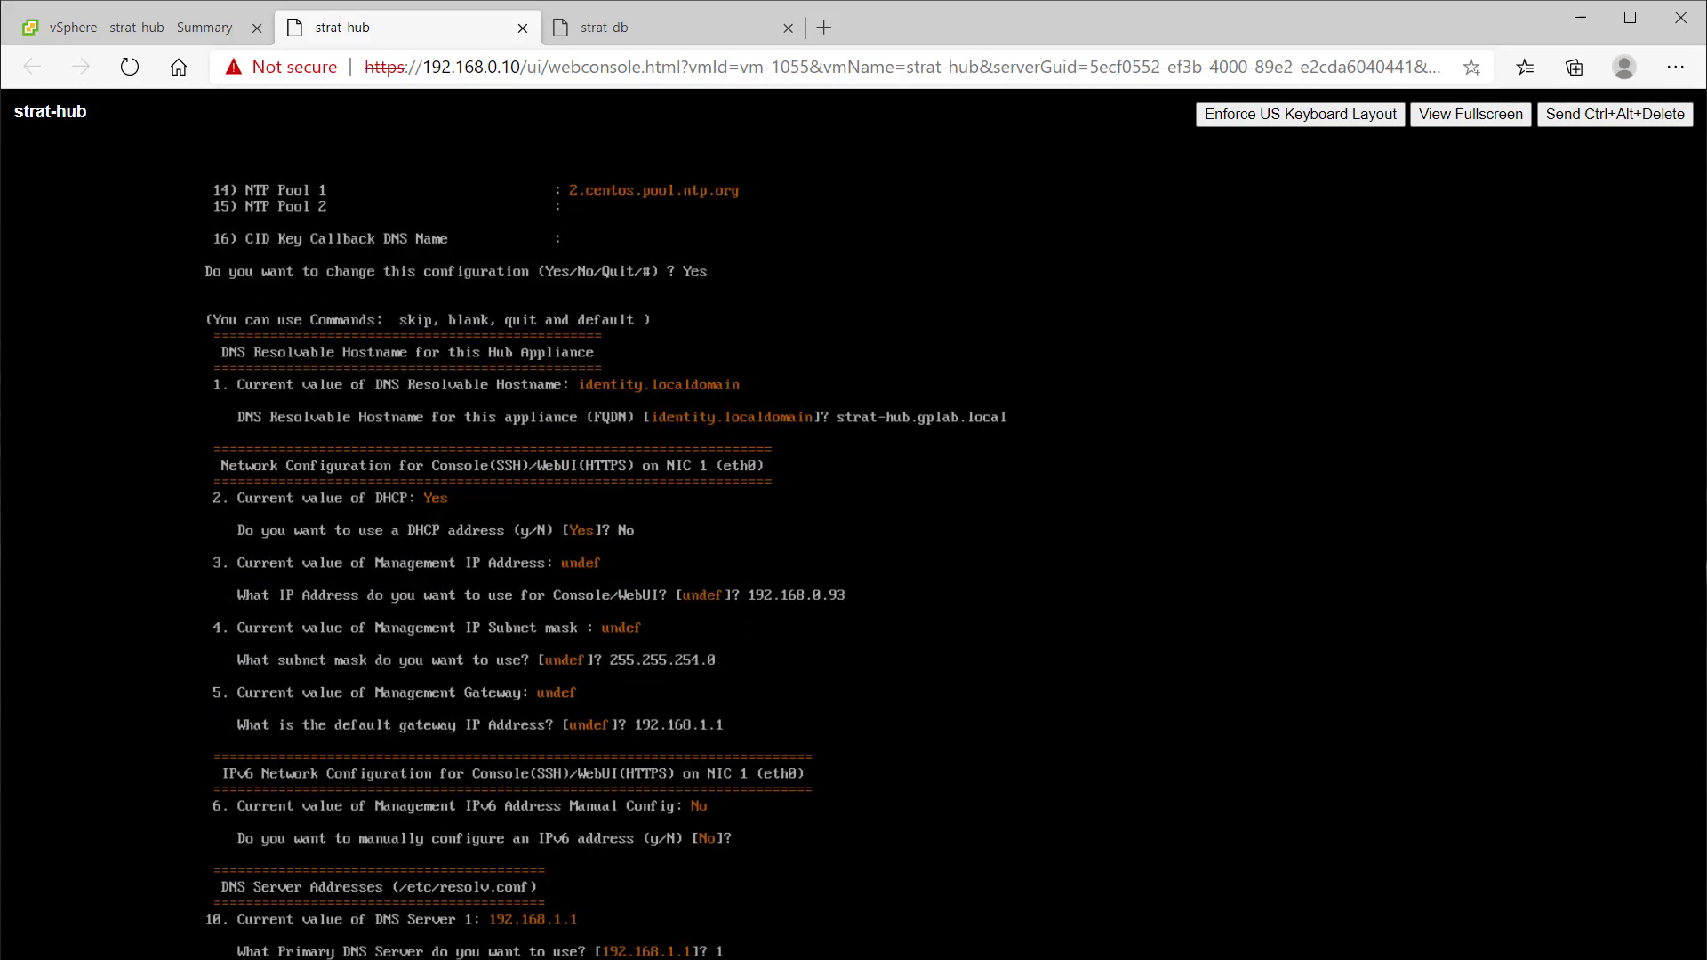
type("5")
key("Return")
key("Return")
key("Return")
key("Return")
key("Return")
key("Return")
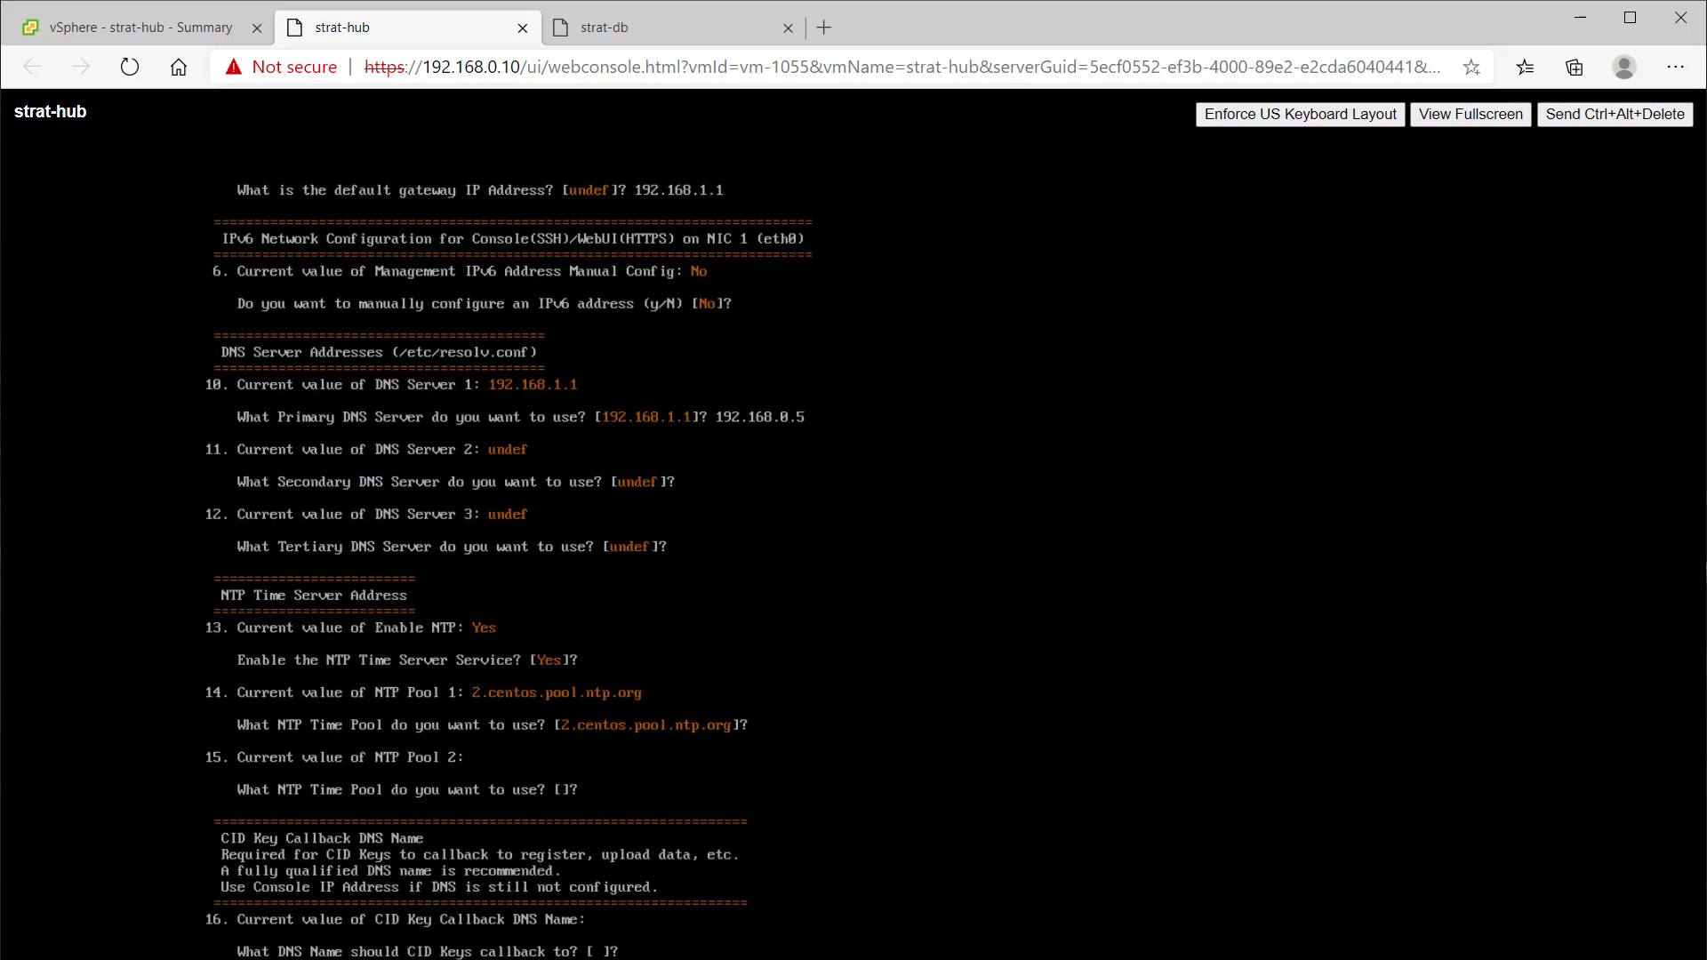
type("ux.gplab.local")
key("Return")
type("Write/Edit/Abort/Quit/No/#) ? Write")
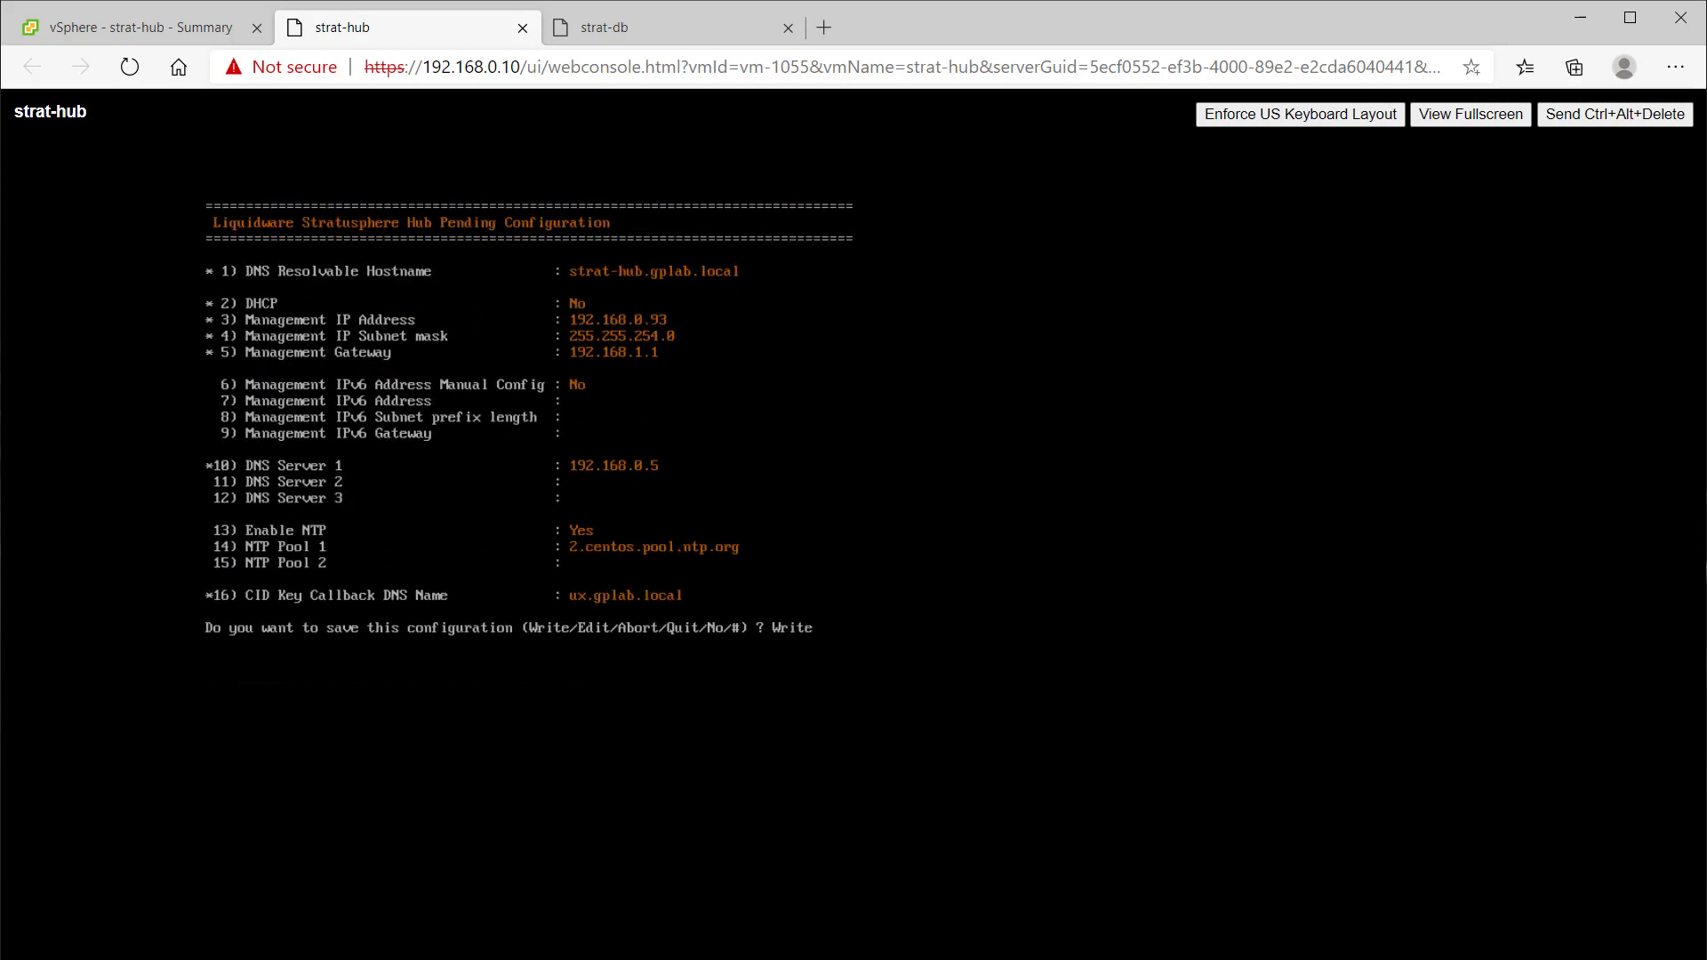
key("Return")
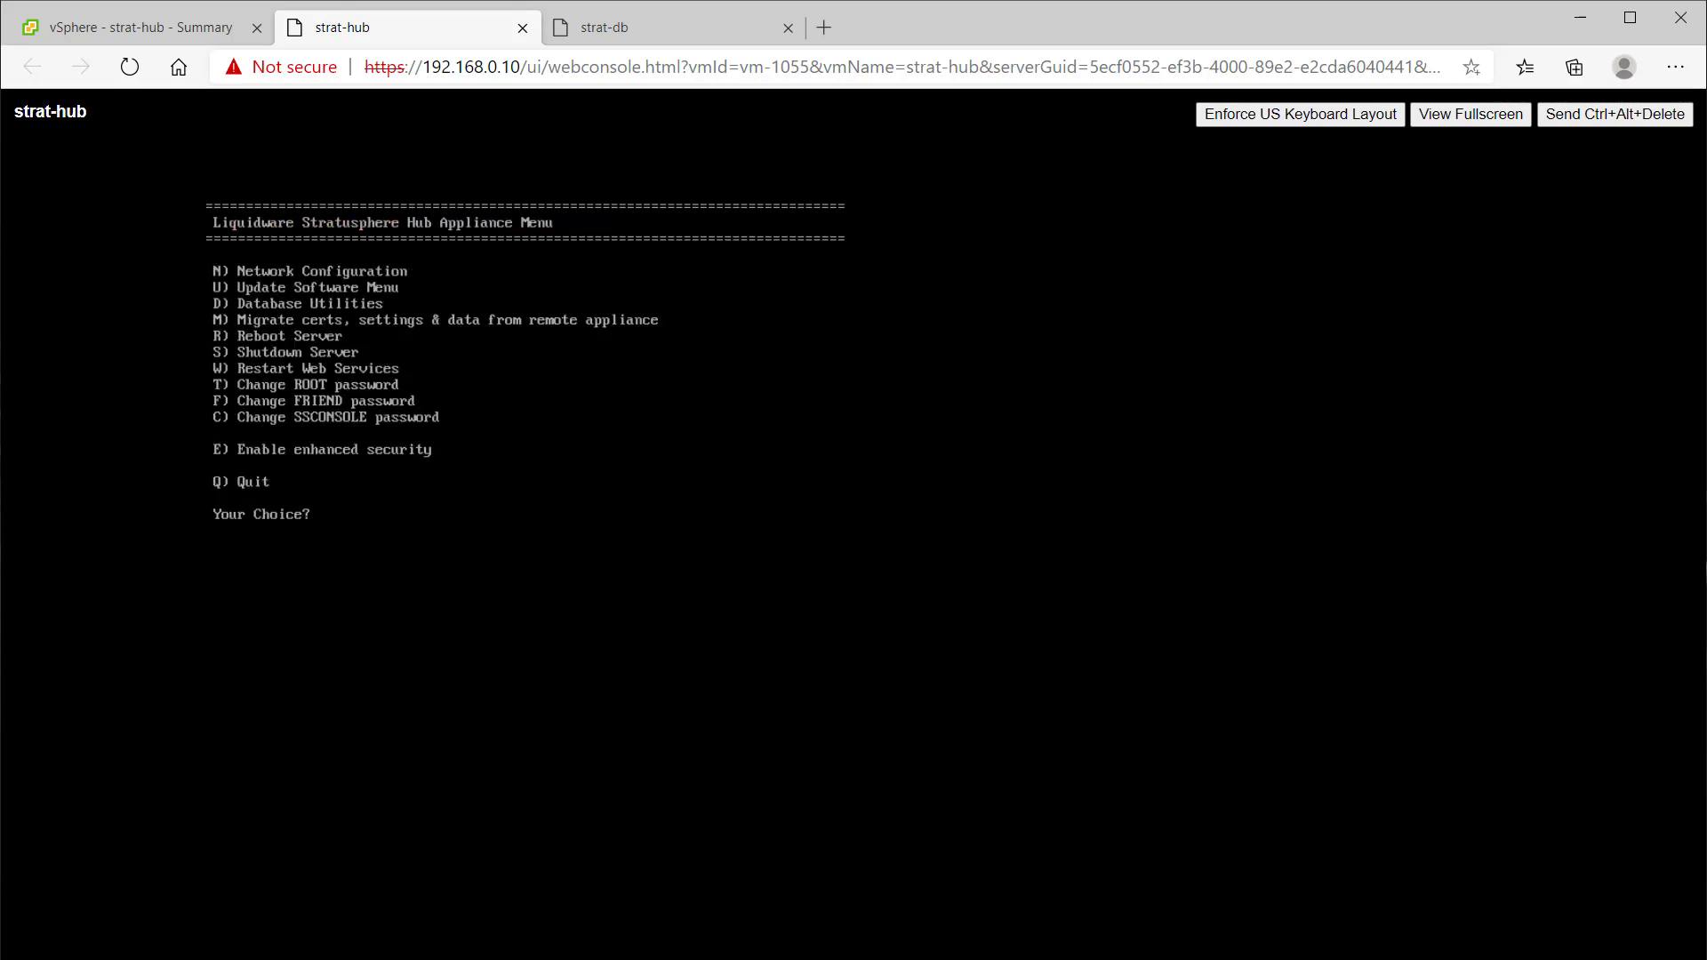
Step: Run migration option M, confirm Yes, and pull data from the old hub at 192.168.0.90
type("M")
key("Return")
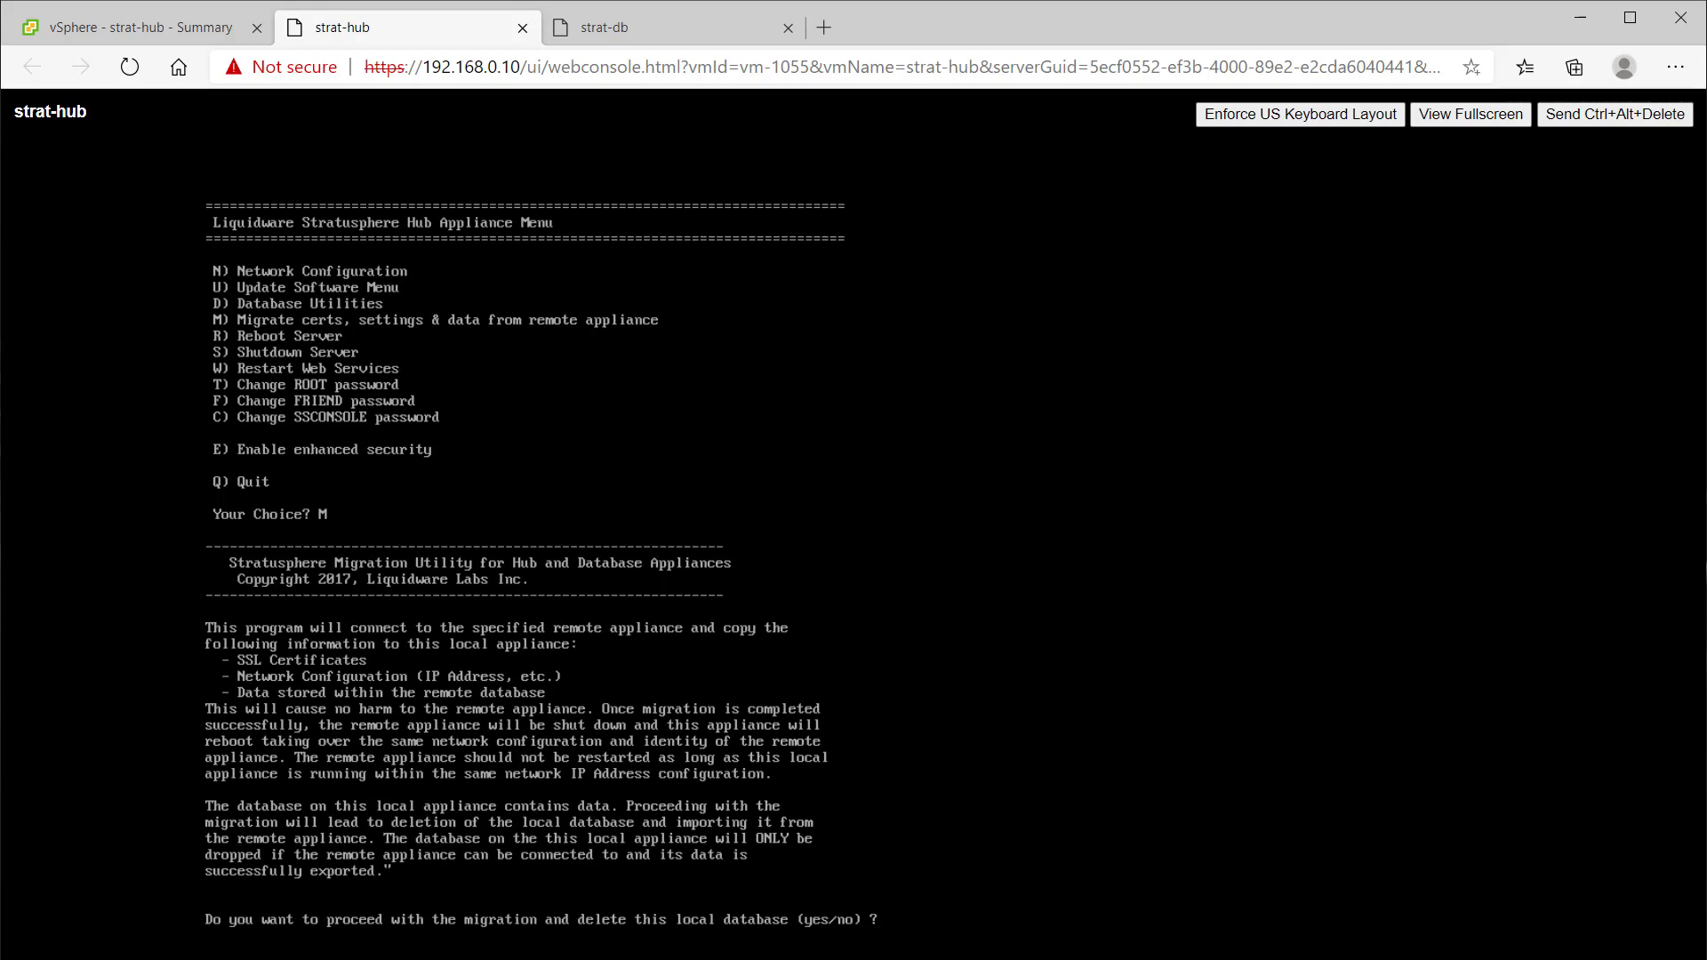
type("Yes")
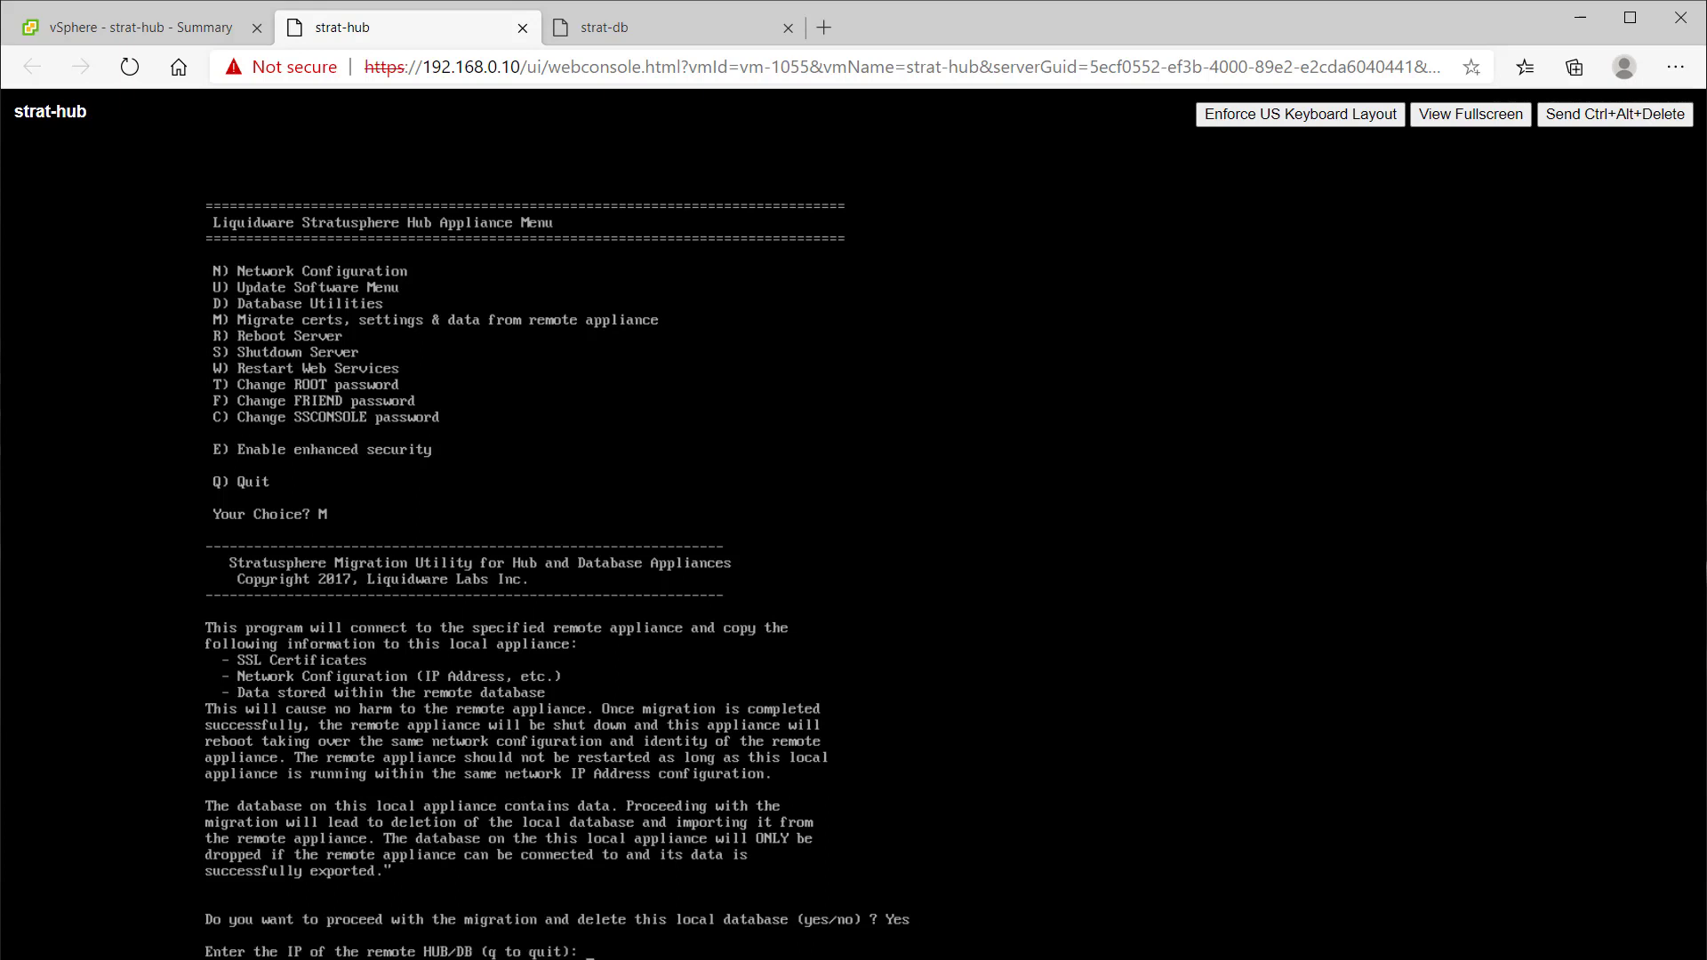
type("192.168.0.90")
key("Return")
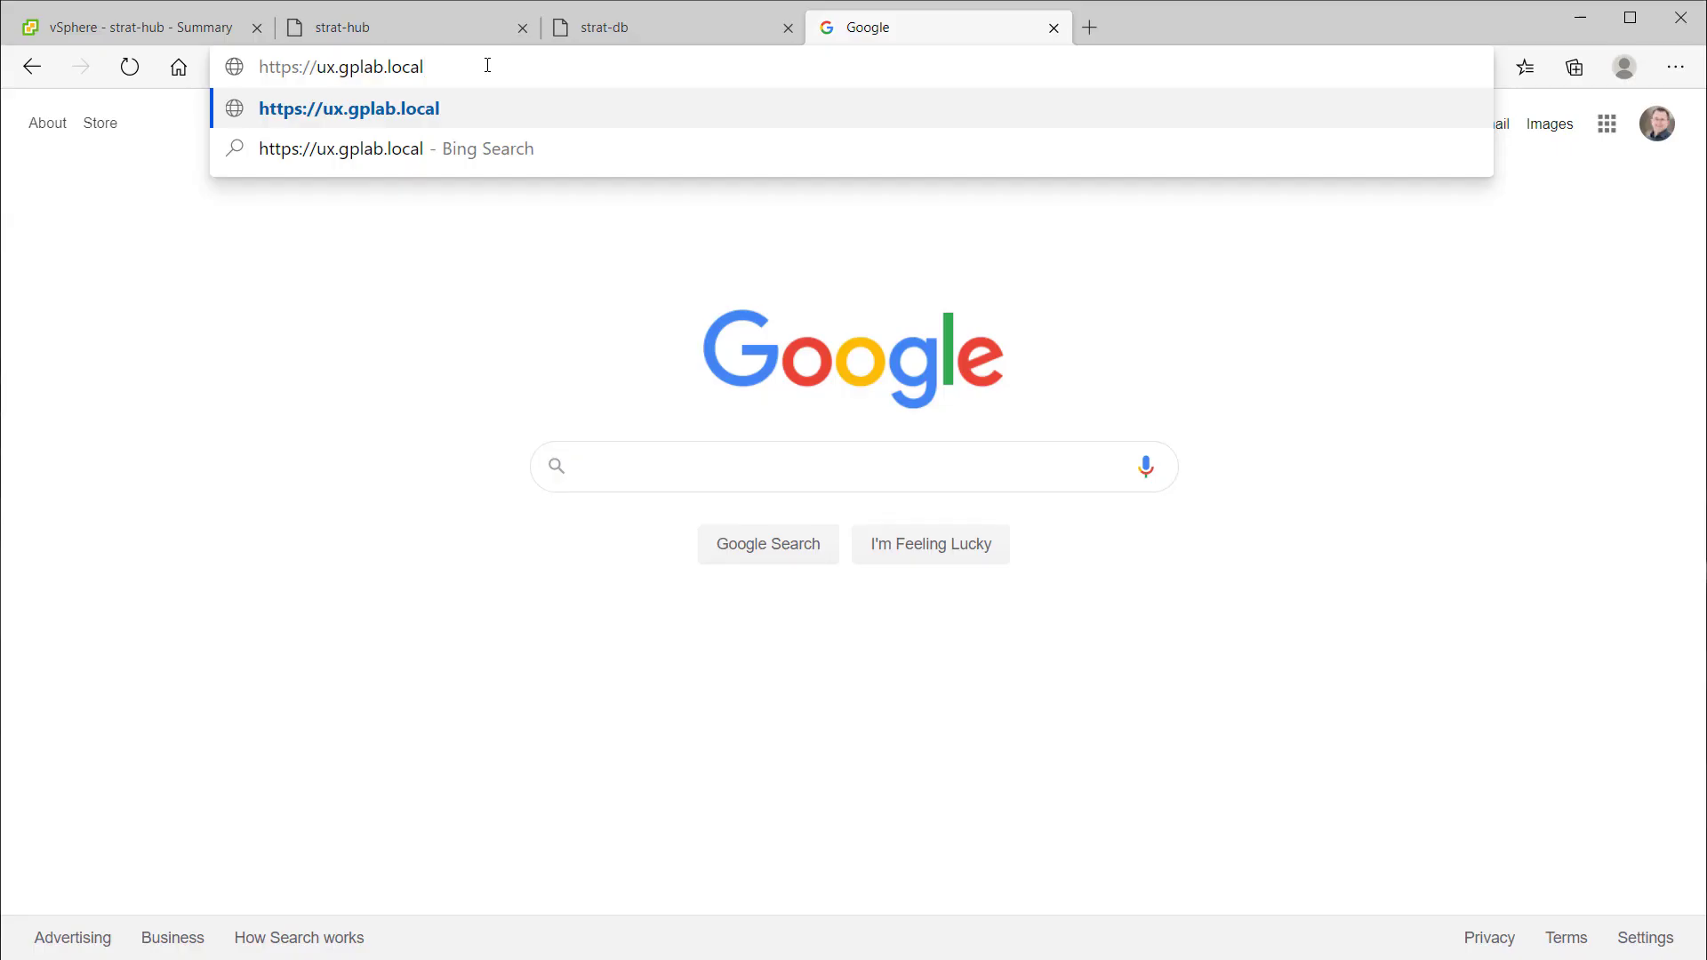
key("Return")
left_click(569, 557)
left_click(660, 730)
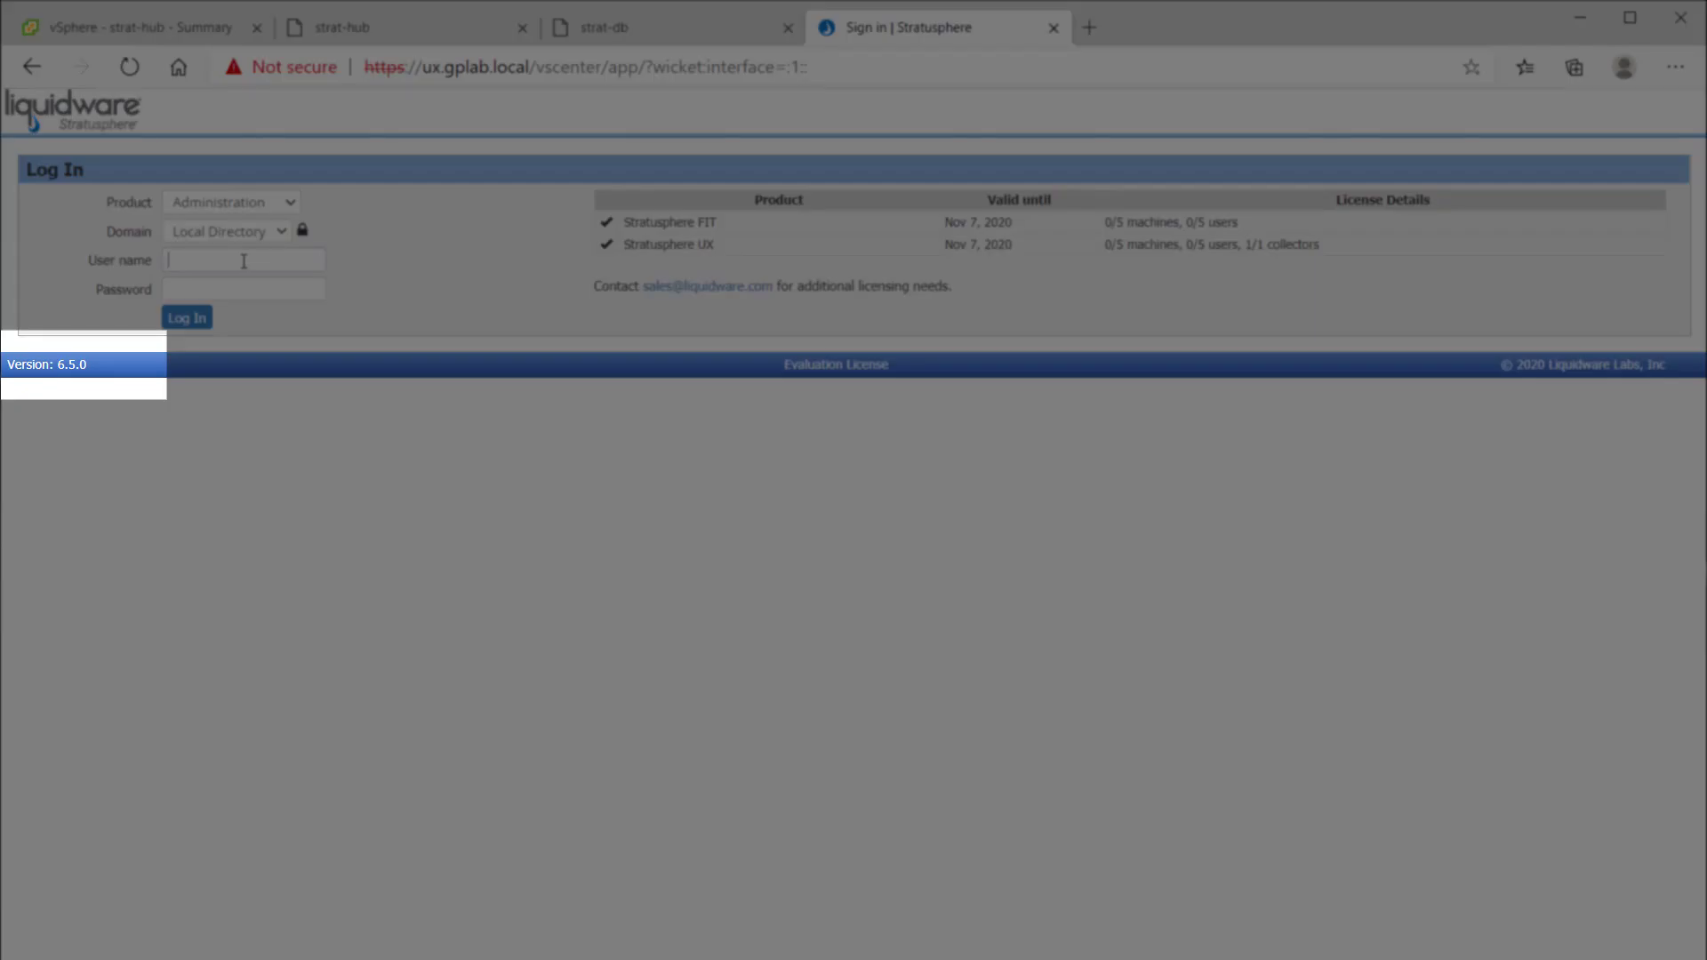
Step: Log in to Stratusphere Administration with the admin user name and password, reaching the License and Registration page
left_click(243, 261)
type("ssadmin")
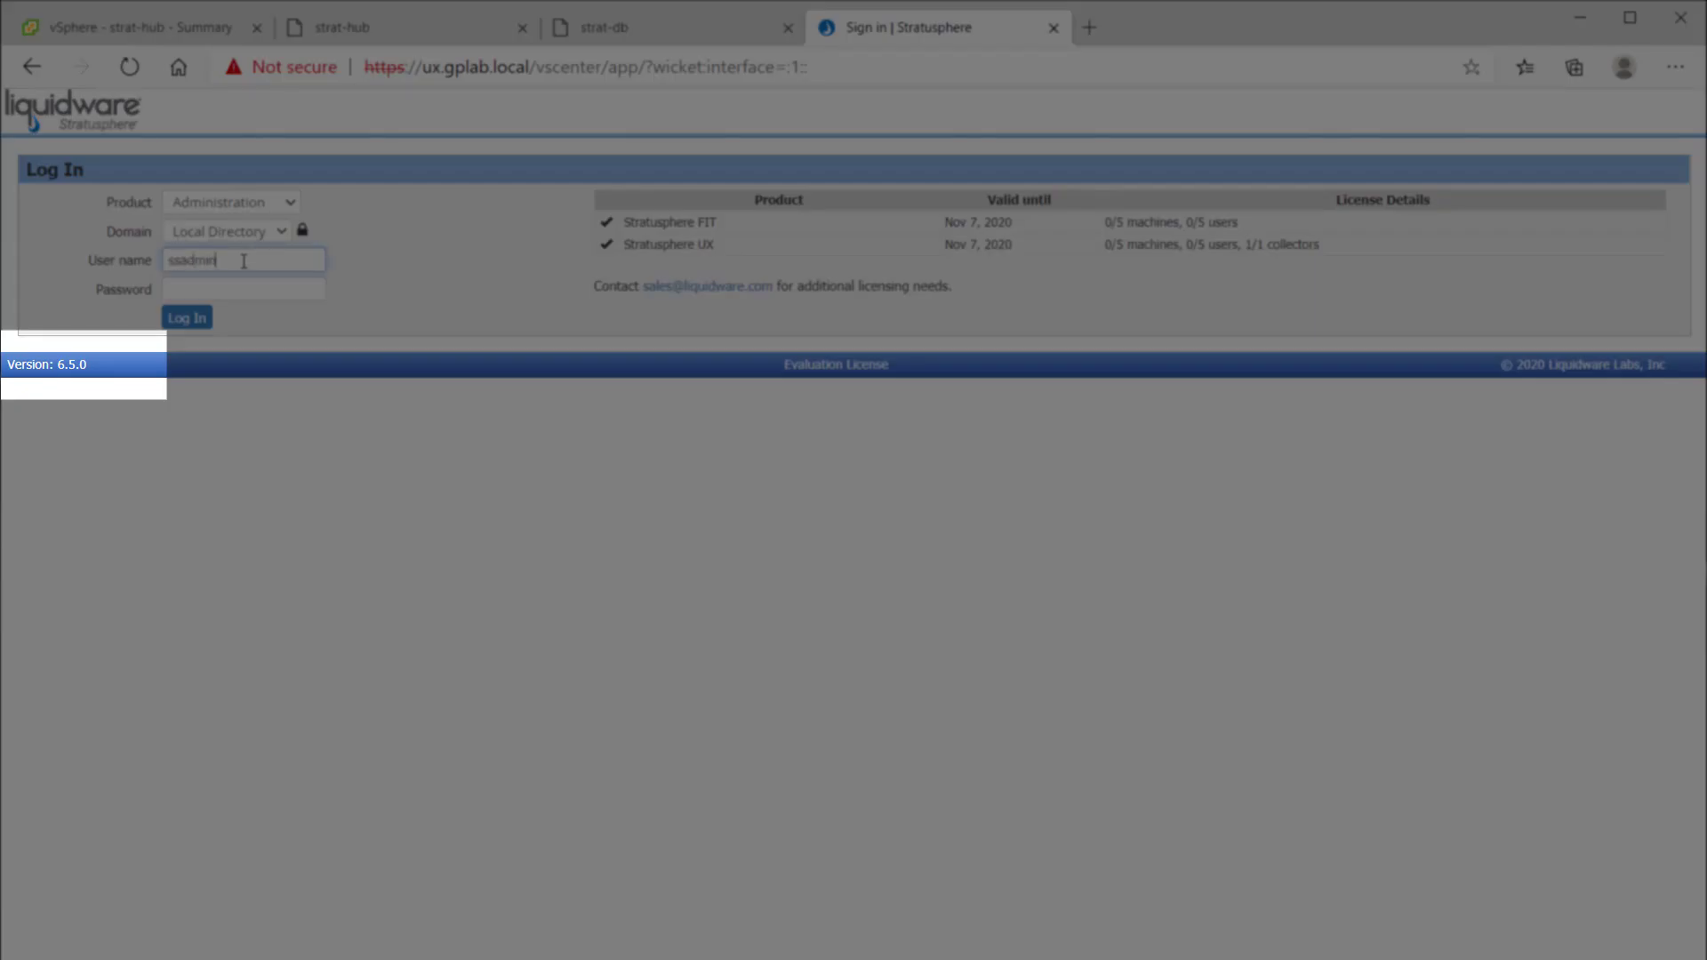
key("Tab")
type("*********")
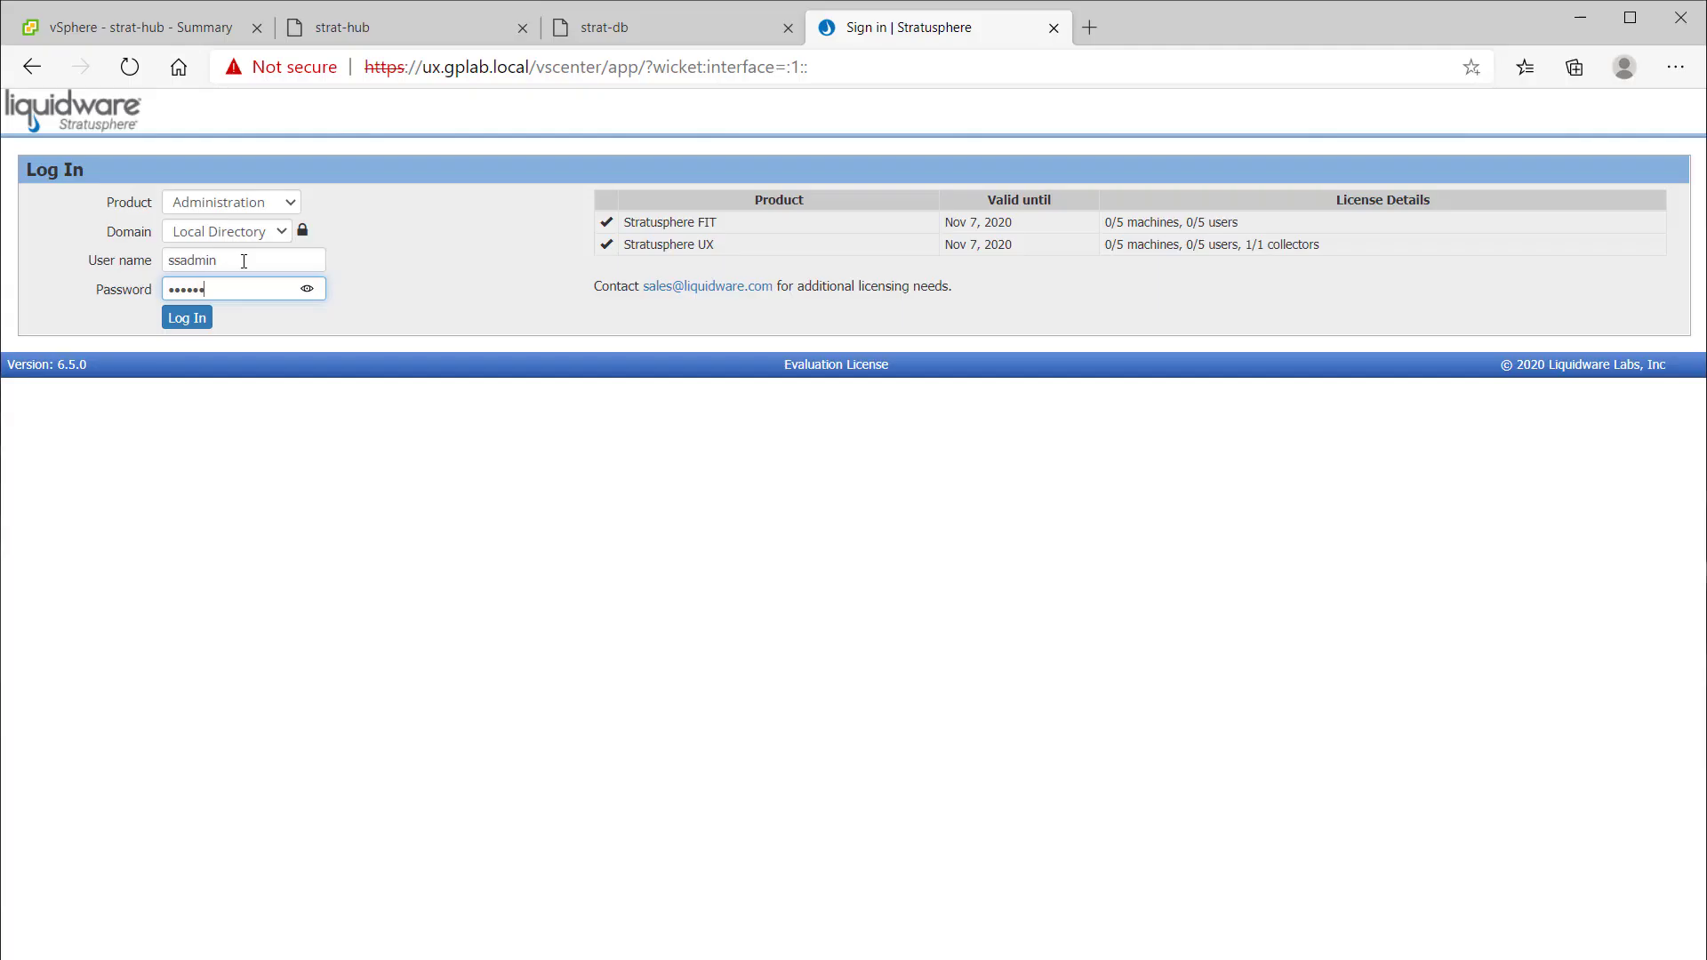
type("*")
left_click(186, 322)
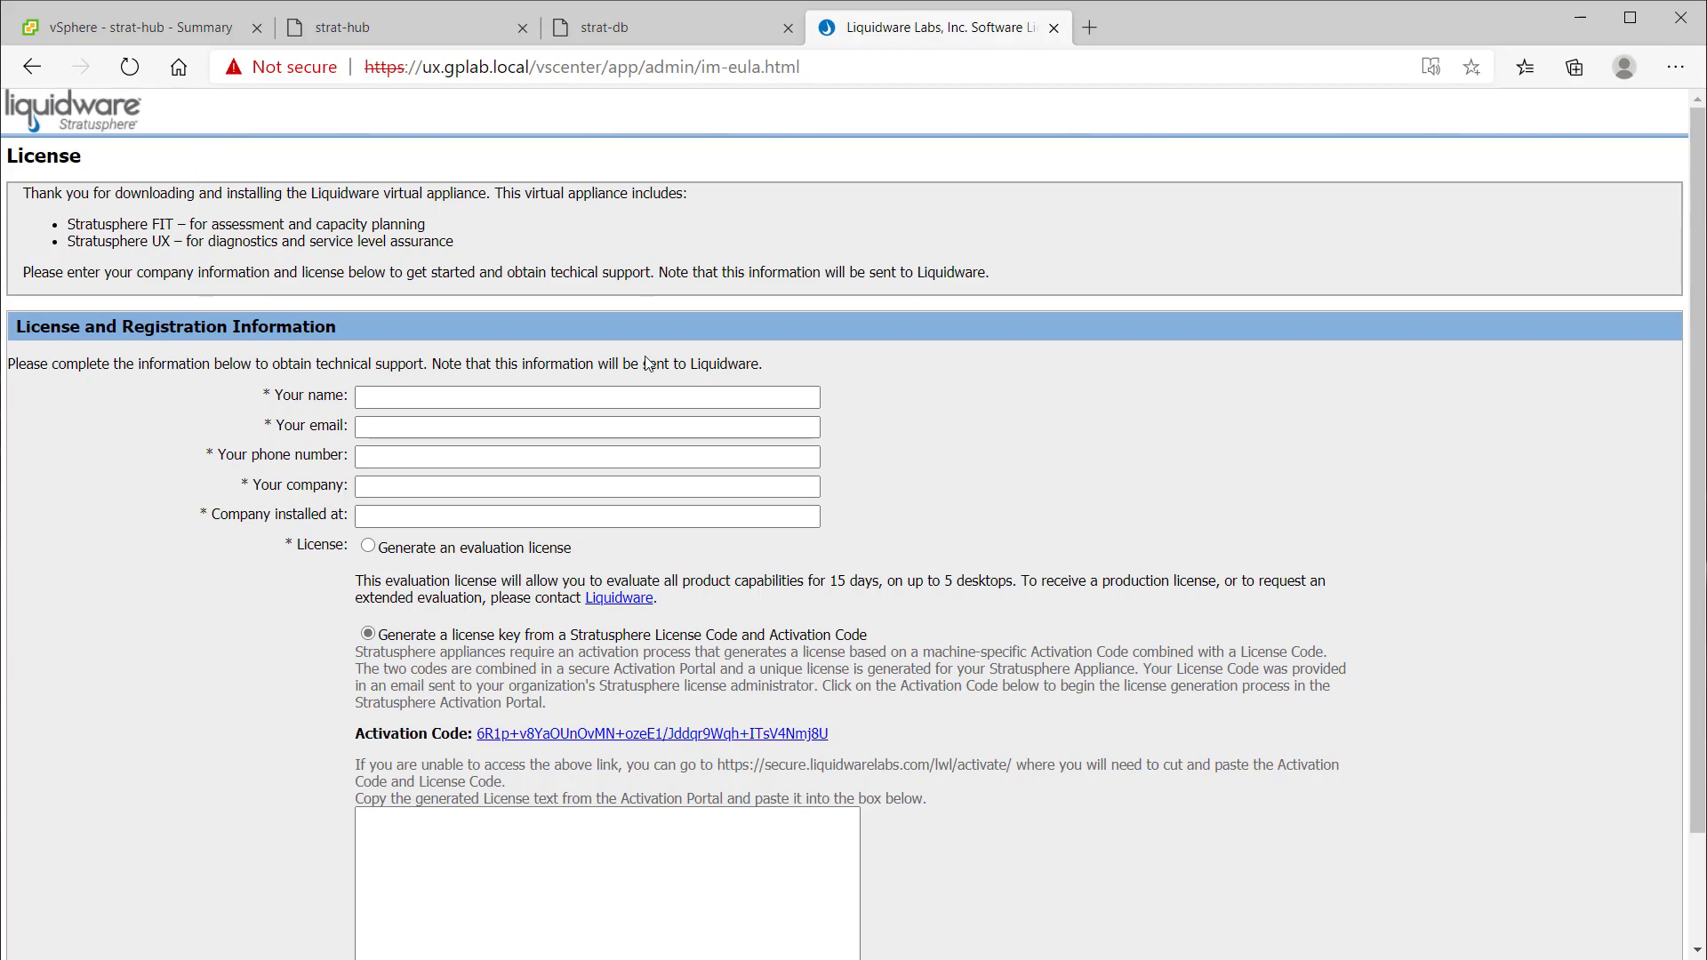
scroll(537, 601, "down", 2)
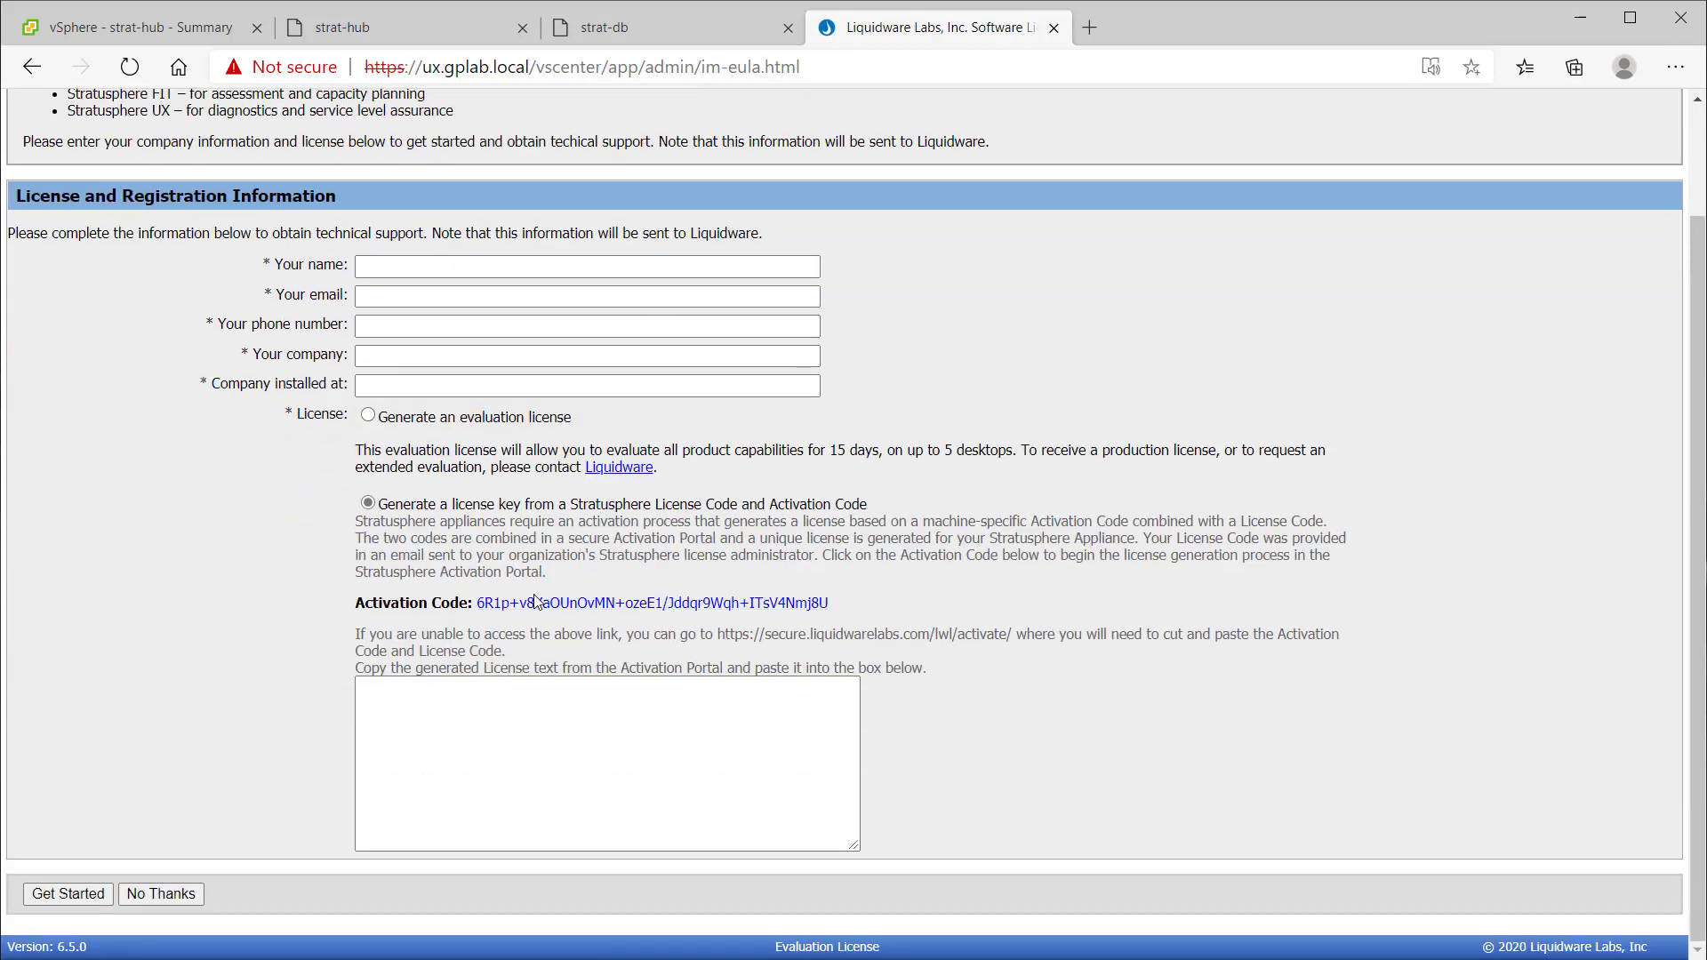
scroll(537, 602, "up", 2)
scroll(537, 603, "down", 2)
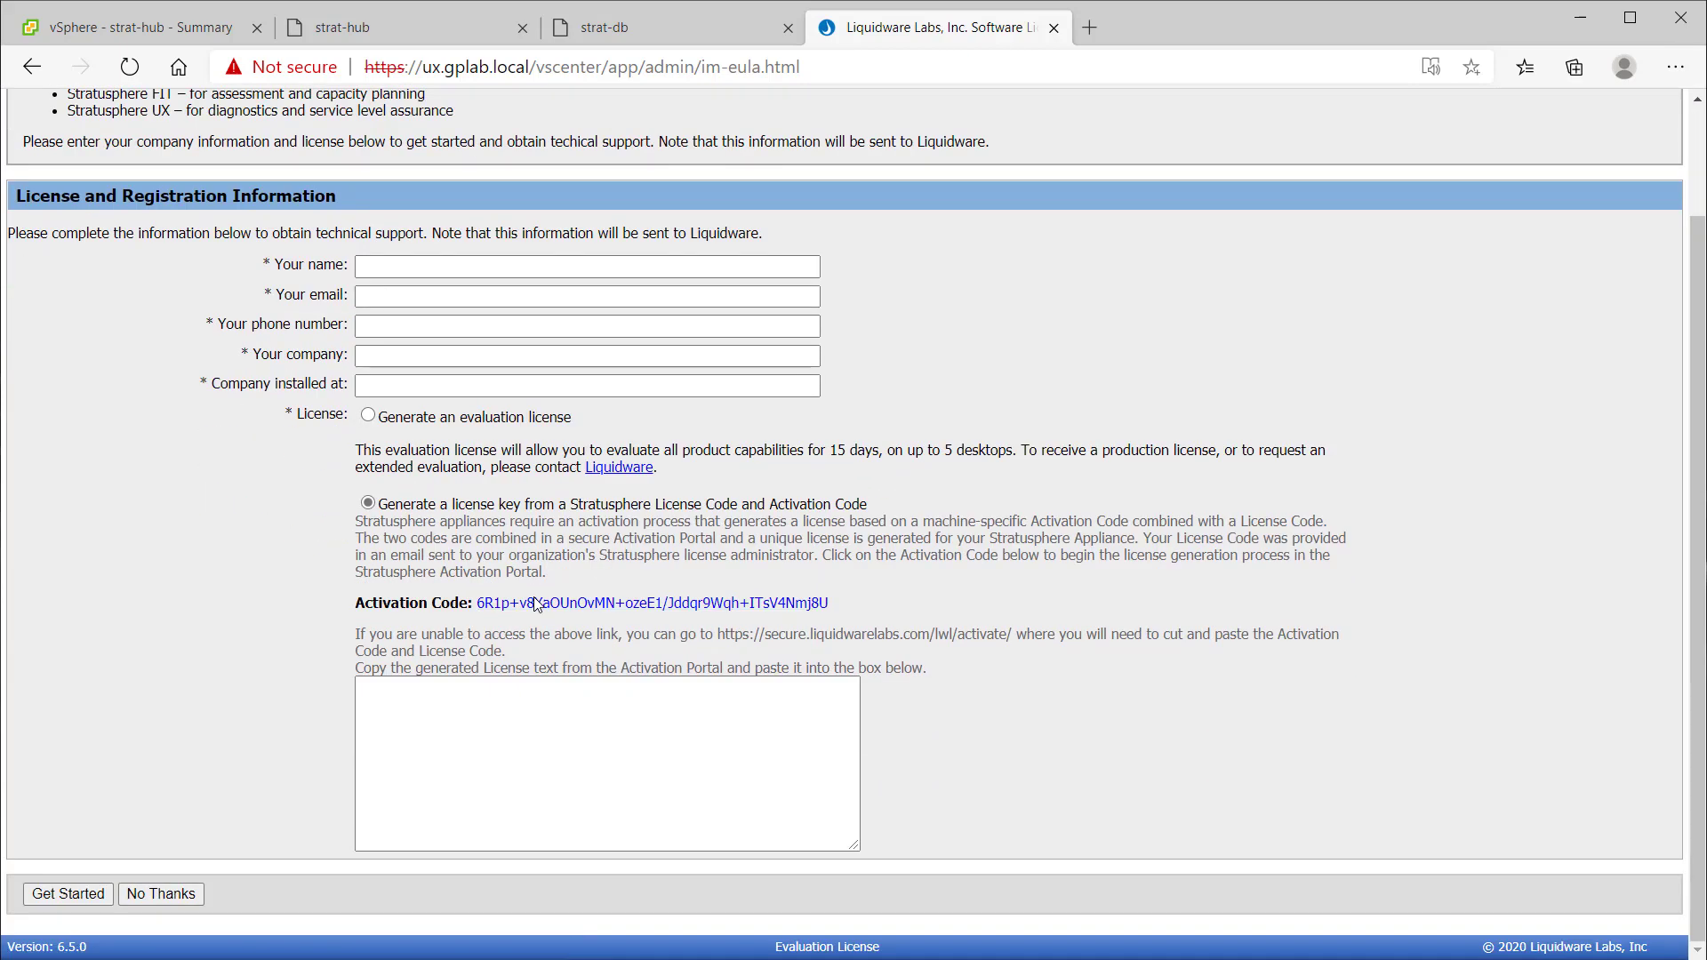